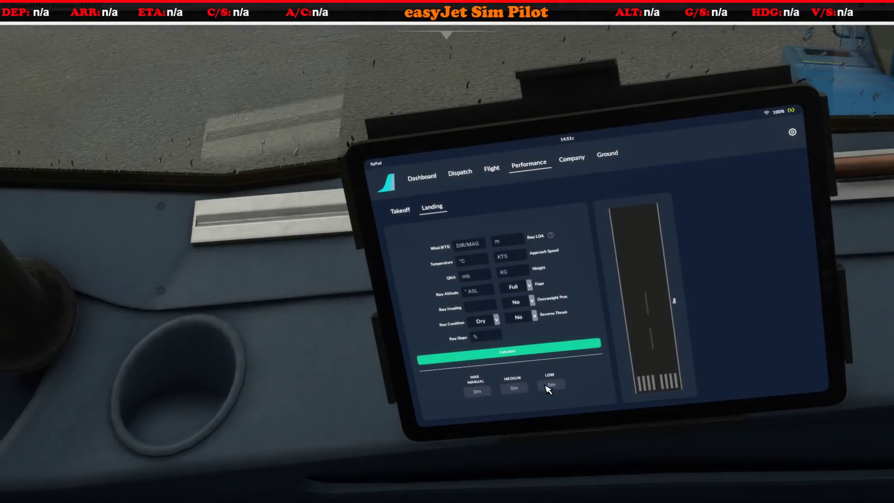
Look over the takeoff and landing performance calculators on the flyPad
drag(256, 228, 523, 192)
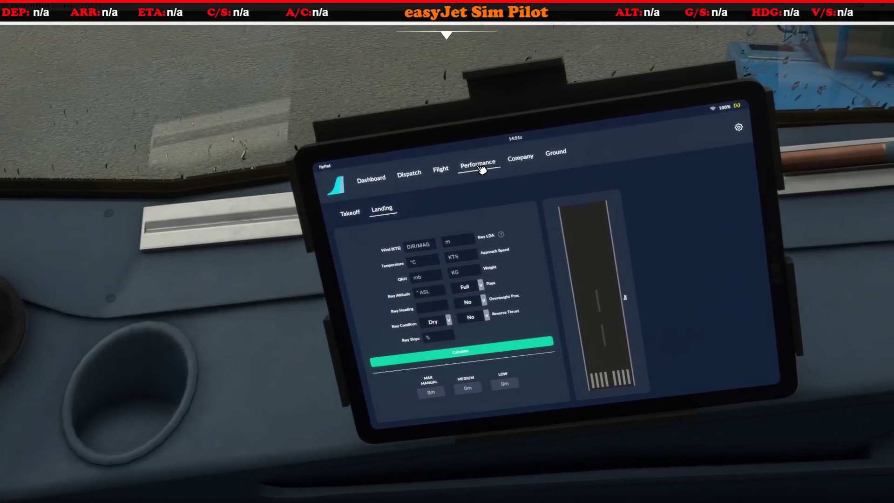
click(351, 217)
click(378, 210)
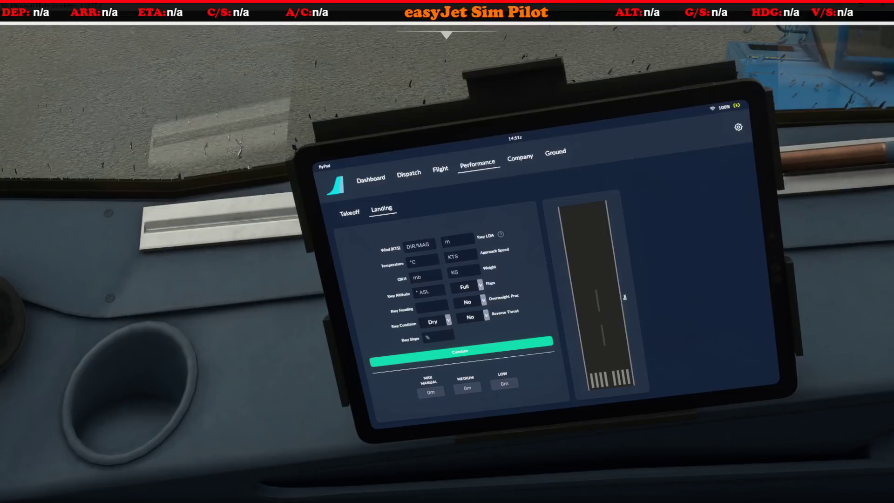
drag(296, 268, 303, 270)
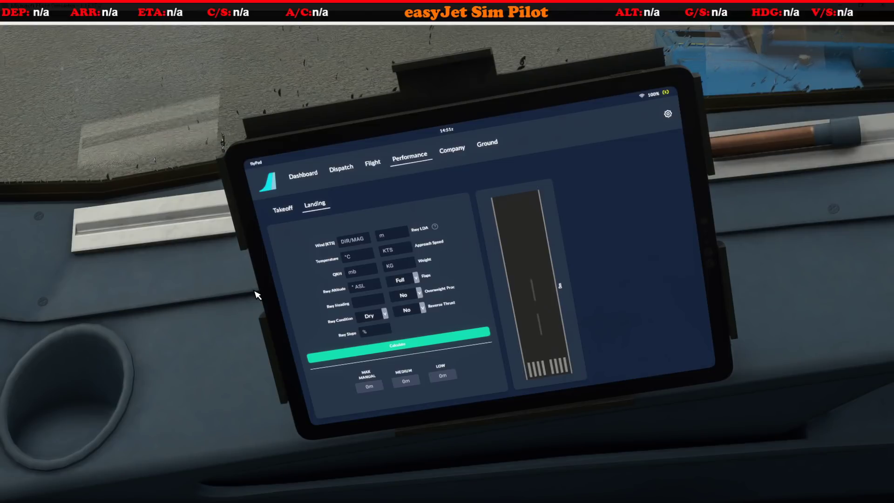
right_click(214, 309)
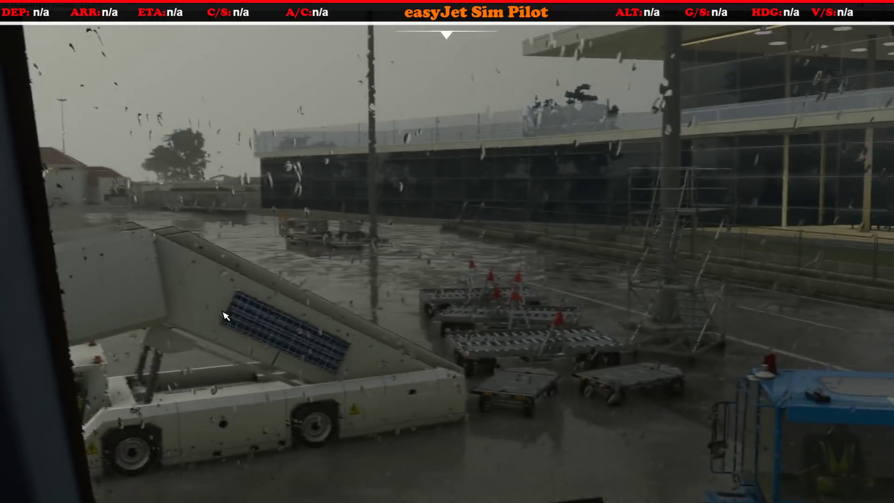
right_click(225, 315)
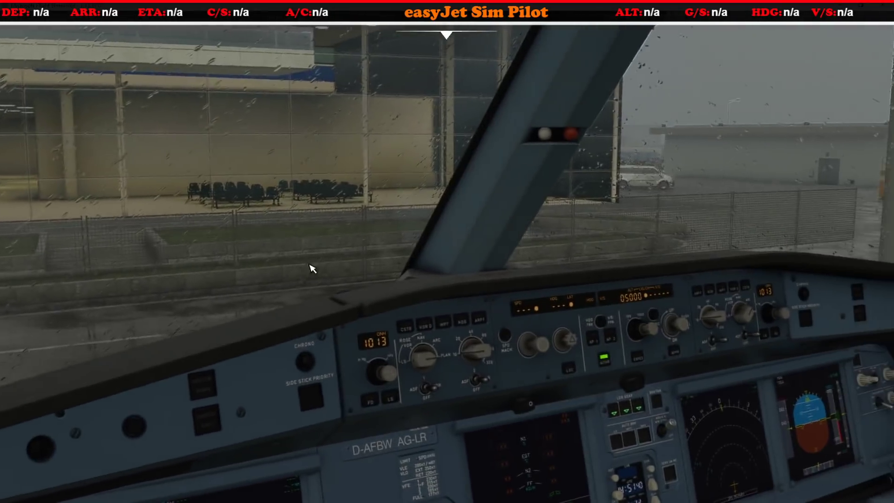
right_click(311, 268)
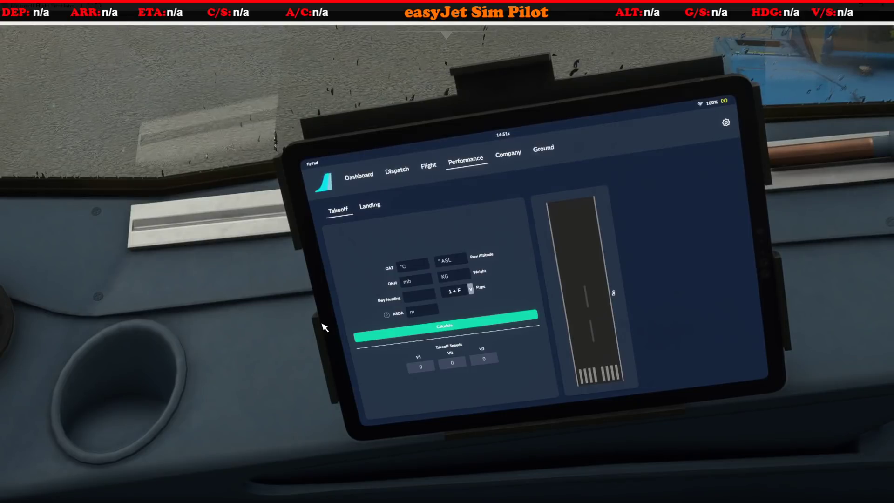
Request the METAR for LXGB through the MCDU's ATSU, using the AOC weather request page
right_click(292, 321)
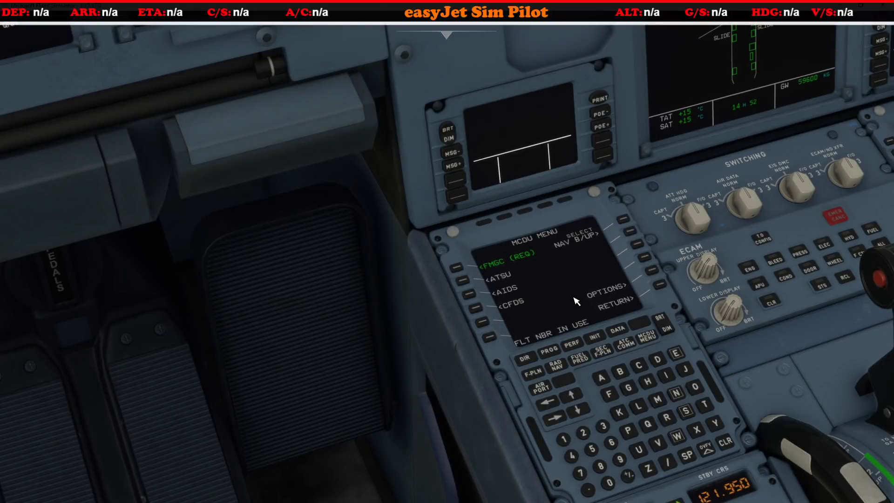
click(465, 282)
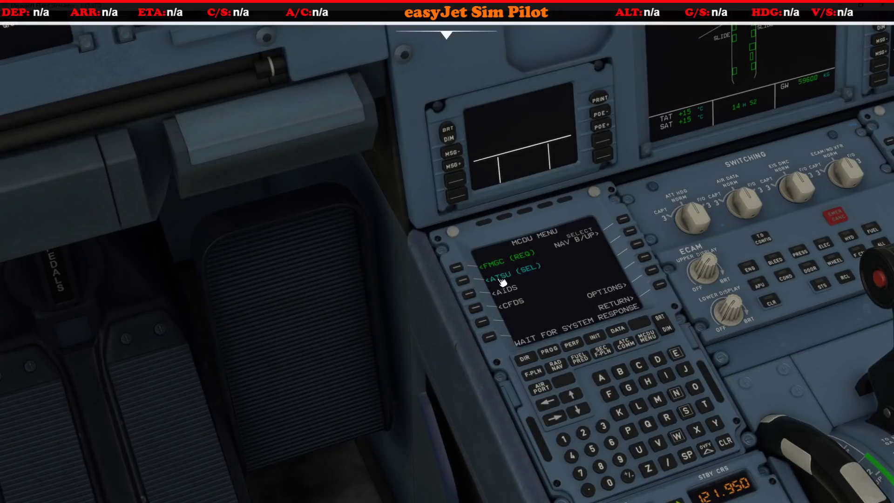
click(631, 232)
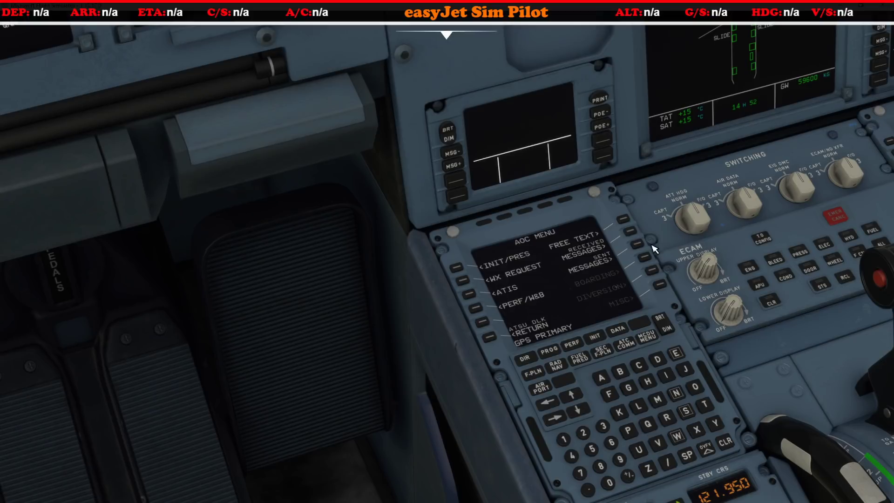
click(465, 282)
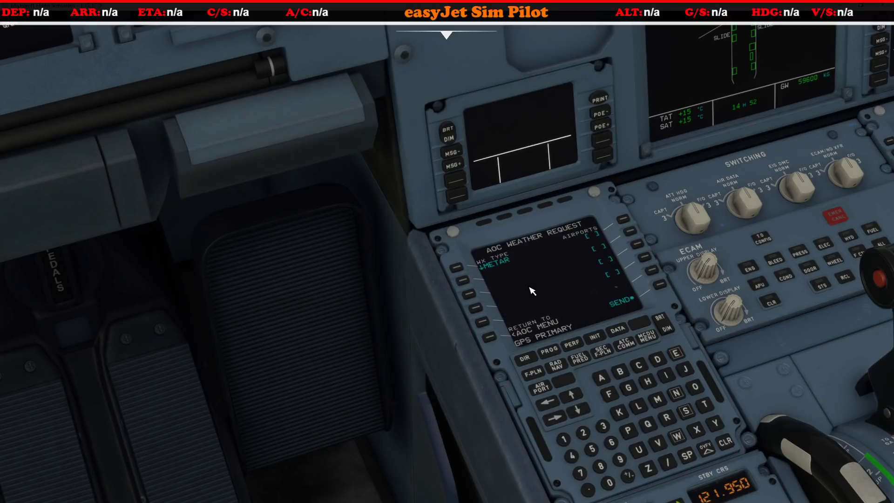
click(640, 406)
click(624, 221)
click(730, 446)
Try another flap setting in the flyPad takeoff calculator and return the flaps to 1 + F
right_click(488, 207)
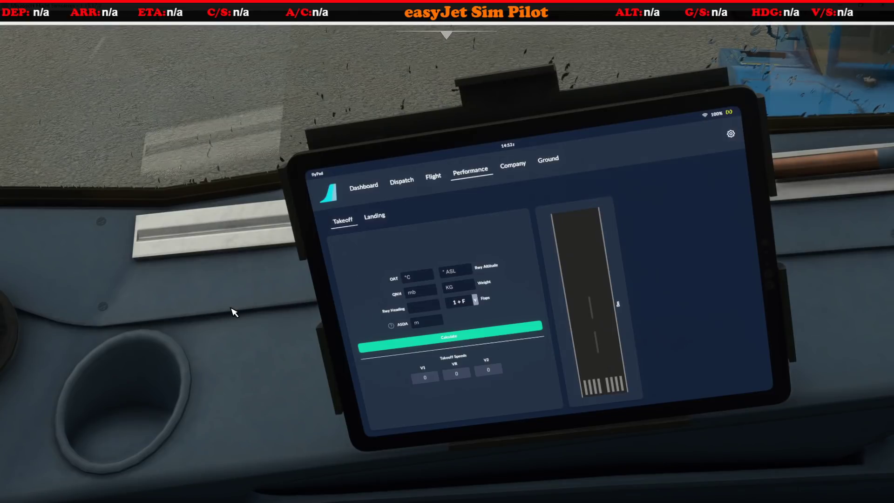
click(478, 301)
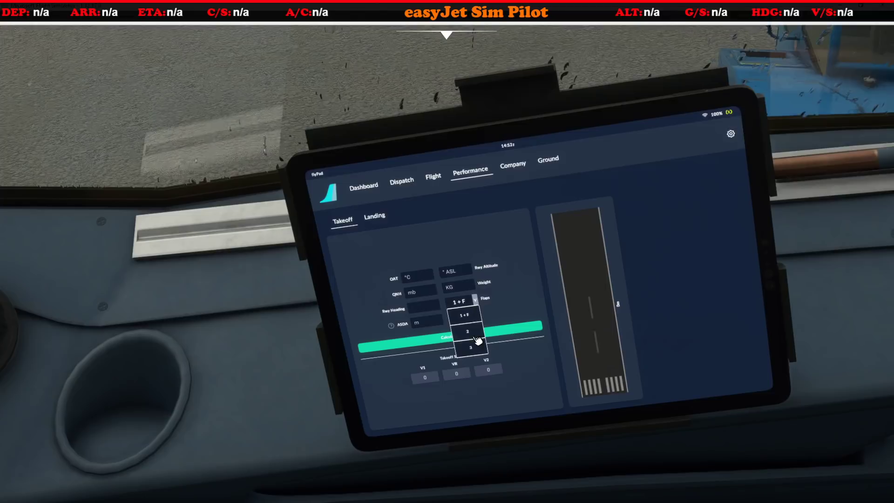
click(479, 350)
click(478, 303)
click(467, 318)
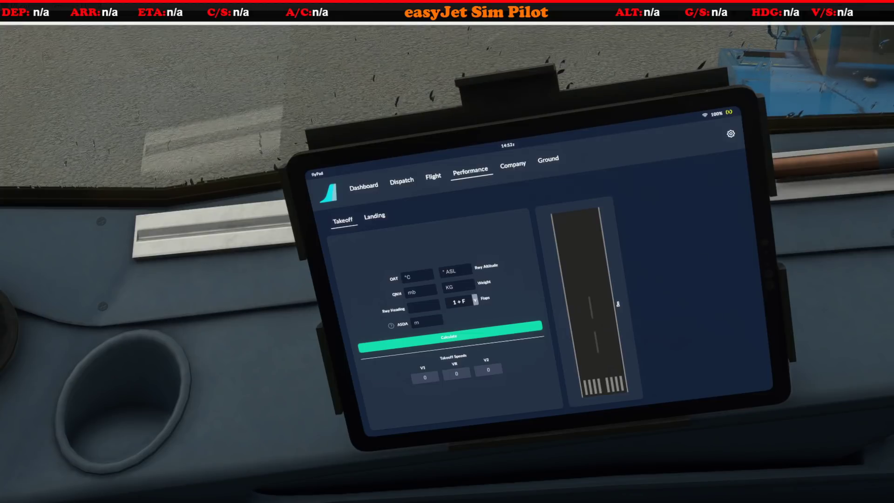
Look up the runway 27 elevation on the Gibraltar airport chart in Navigraph Charts and enter 11 as the takeoff runway altitude
drag(429, 89, 366, 77)
scroll(528, 251, up, 2)
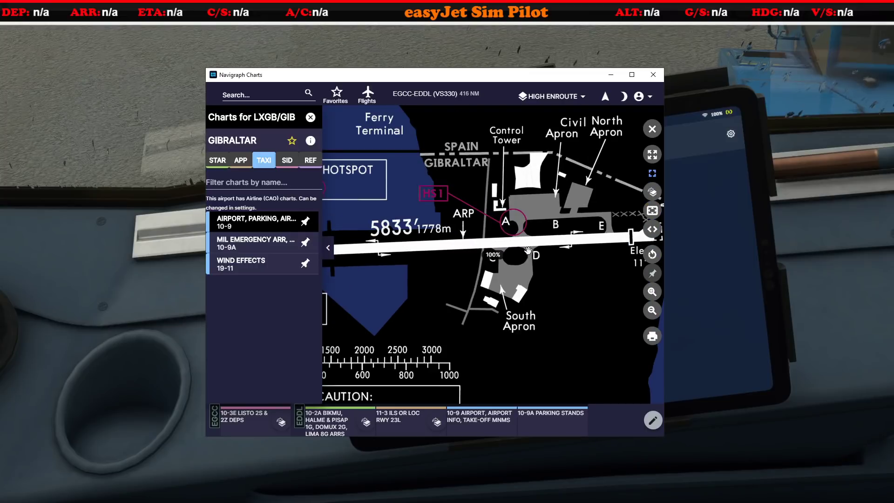
drag(470, 250, 434, 255)
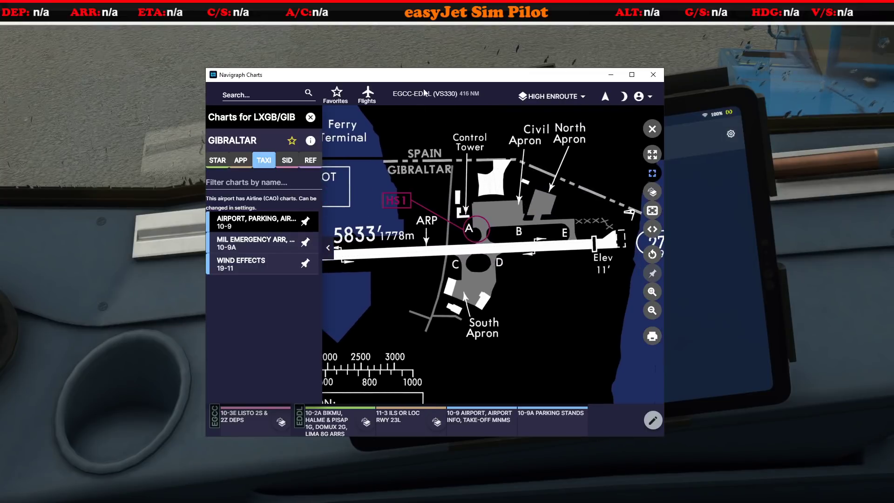
drag(639, 272, 599, 279)
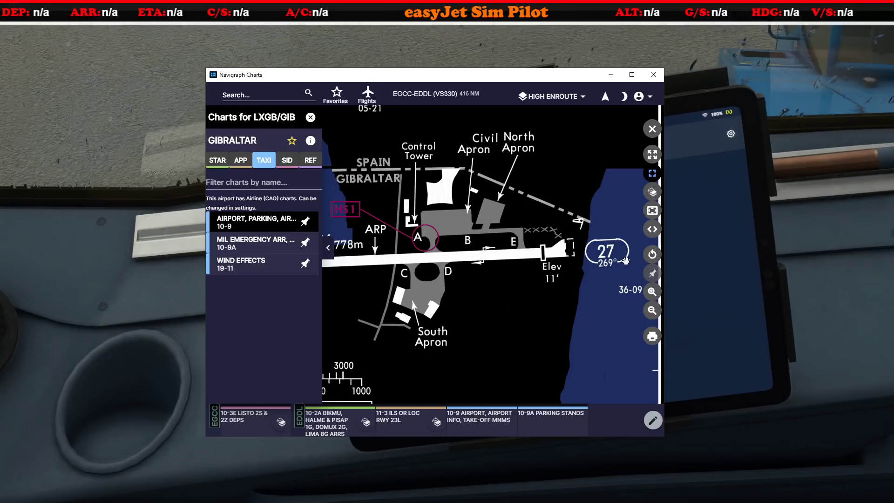
drag(403, 78, 893, 67)
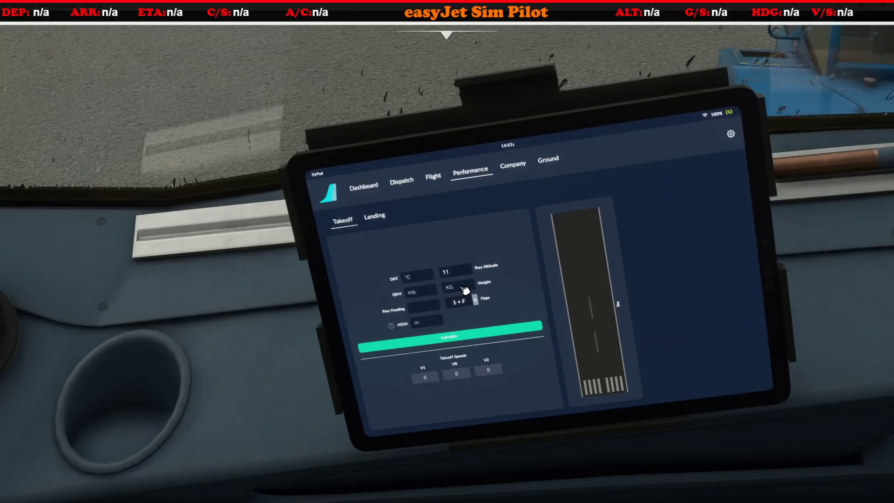
Check the gross weight on the lower ECAM display and set the takeoff weight to 59500 kg on the flyPad
right_click(217, 339)
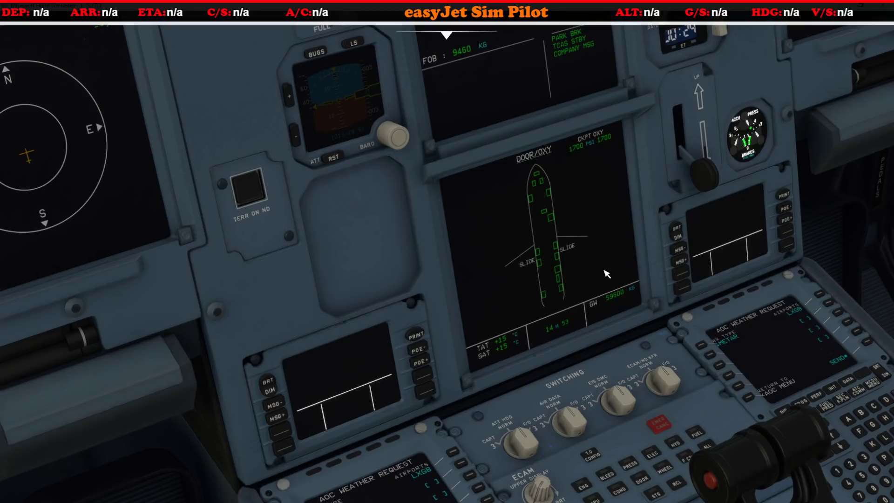
key(ctrl+0)
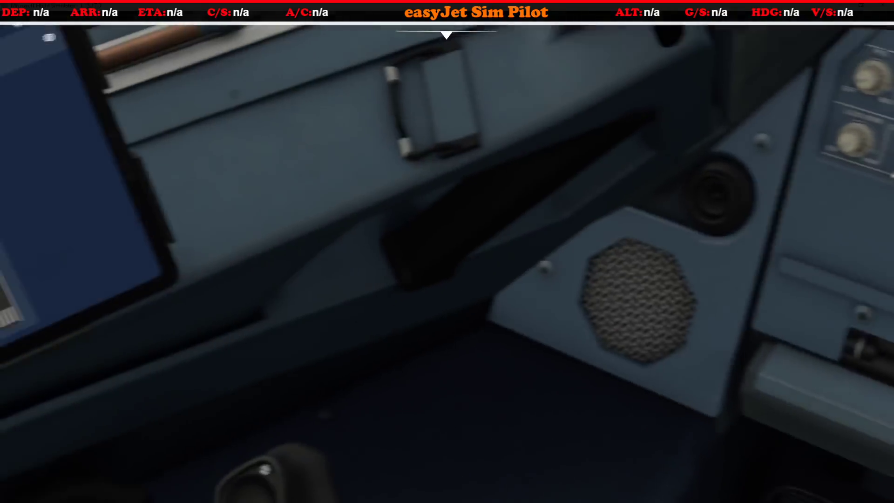
text(59)
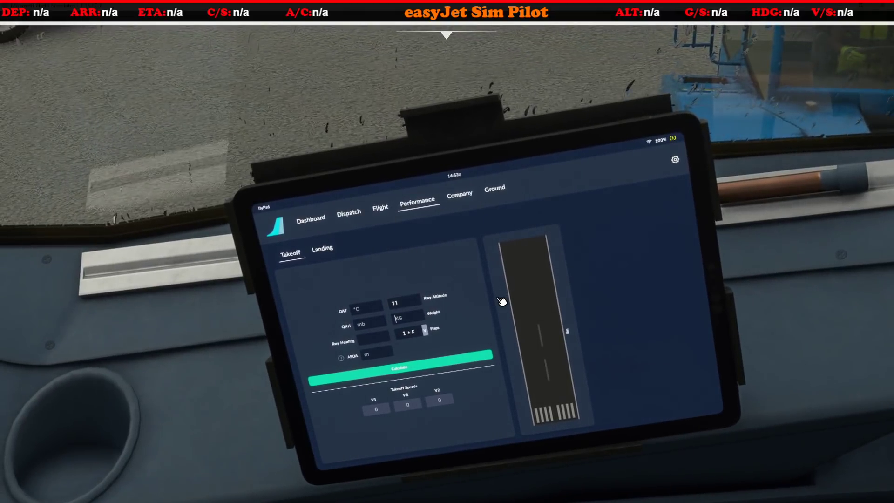
text(500)
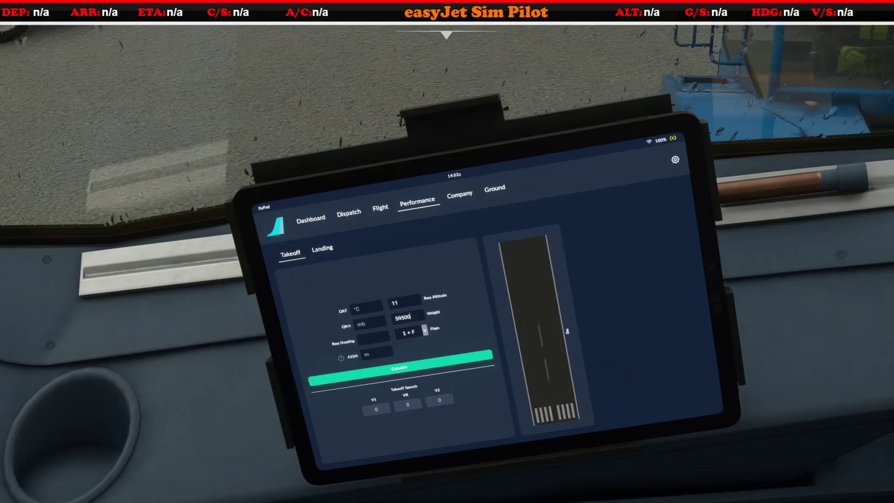
Look up the runway 27 heading on the Navigraph Gibraltar chart and enter 269 as the flyPad's takeoff runway heading
drag(893, 103, 344, 86)
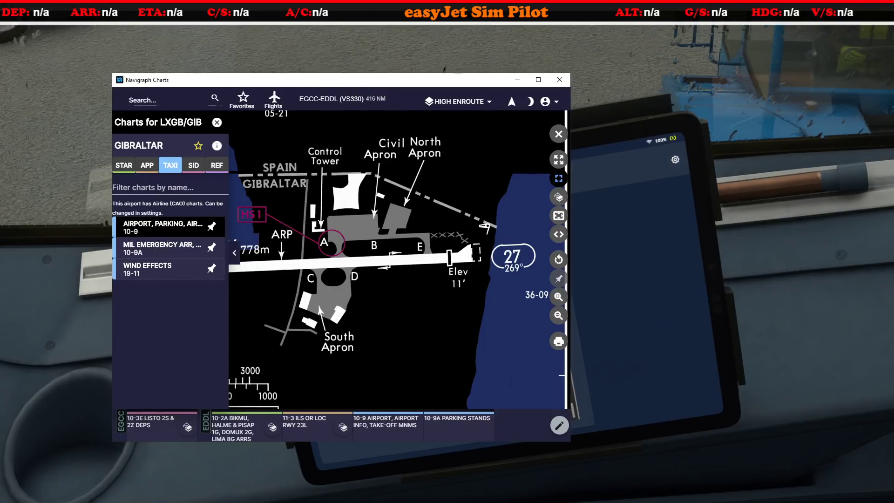
key(alt+Tab)
click(371, 340)
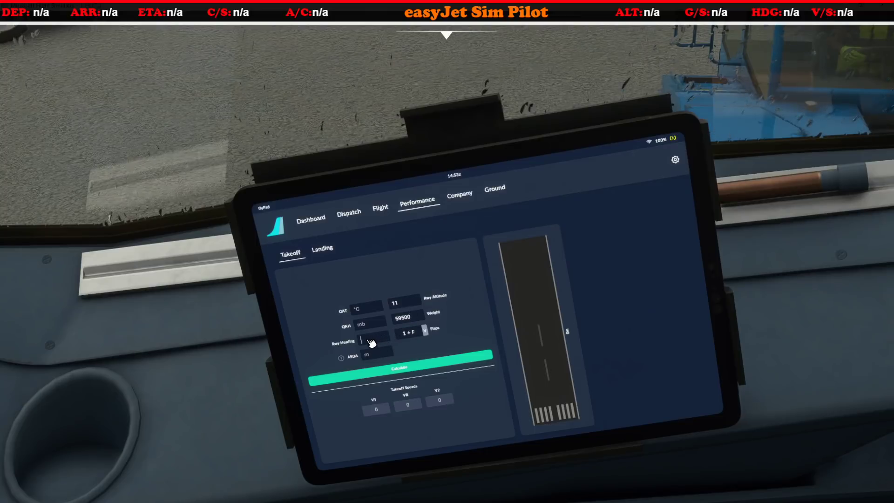
text(26)
text(0)
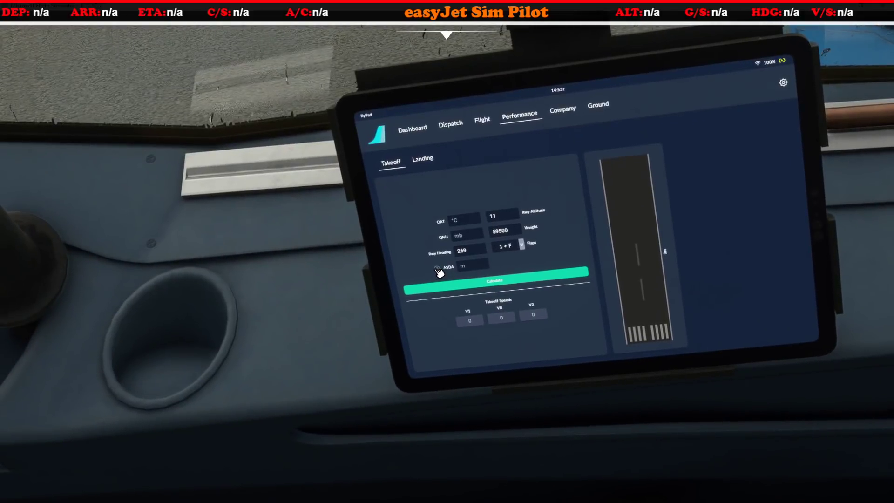
Read the ASDA explanation, then use the runway length from the Navigraph Gibraltar chart to set the takeoff ASDA to 1778 m
click(436, 269)
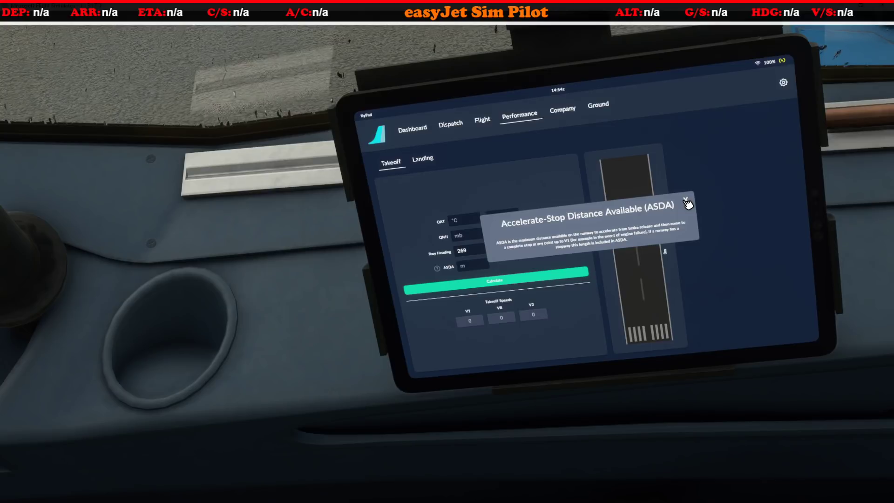
click(687, 200)
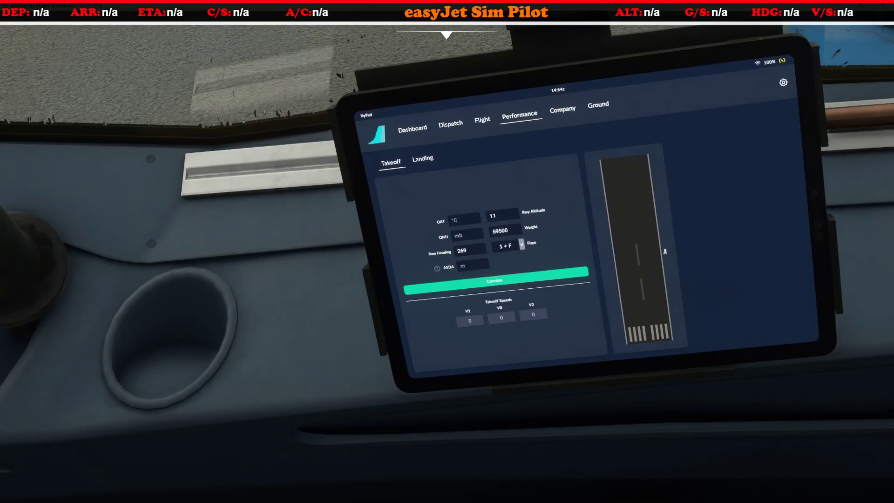
drag(0, 94, 369, 73)
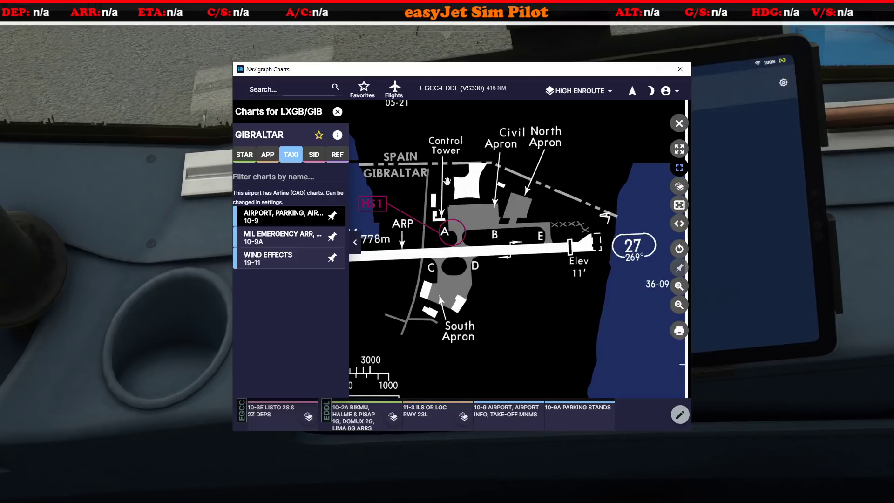
drag(469, 272, 546, 242)
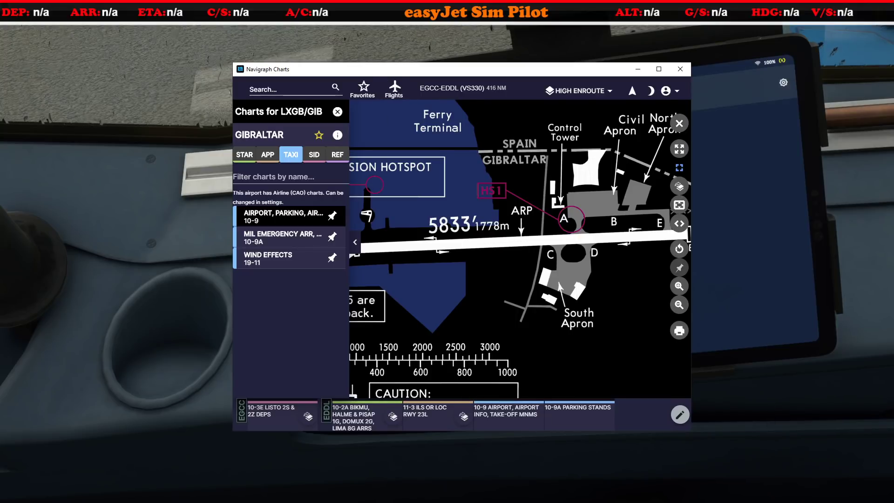
key(alt+Tab)
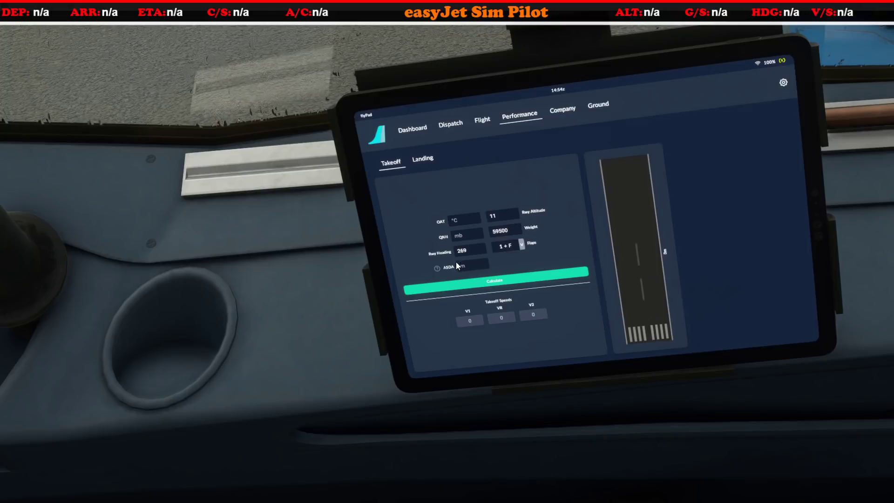
key(alt+Tab)
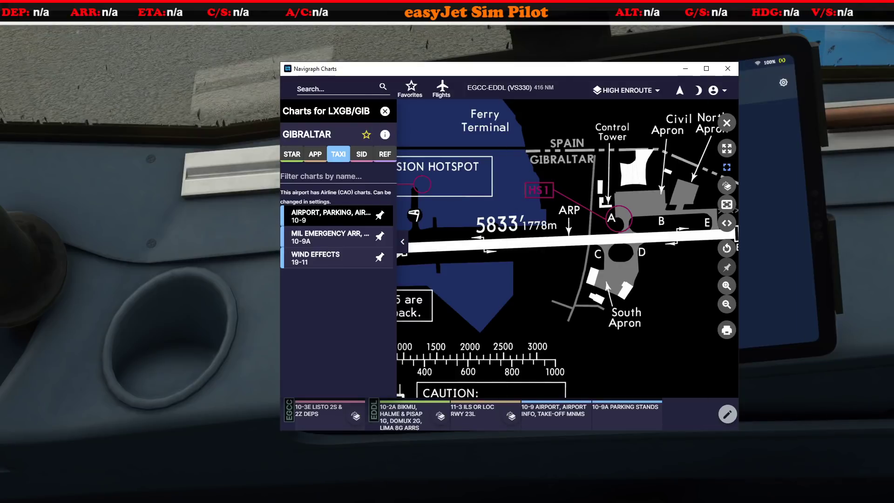
key(alt+Tab)
click(469, 269)
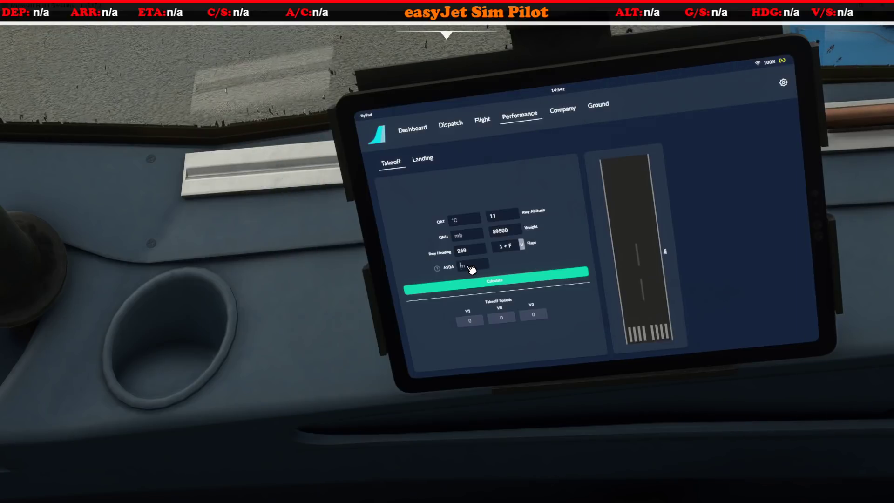
text(1778)
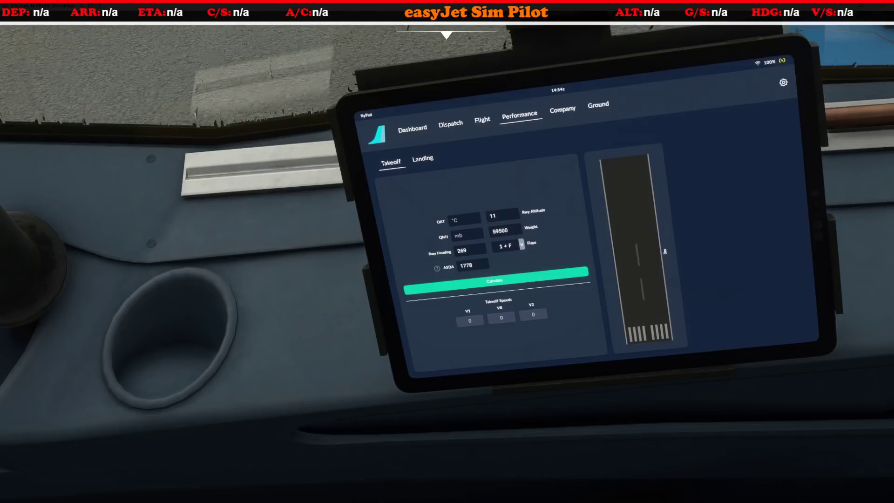
Open the received LXGB METAR from the AOC received messages on the MCDU
drag(326, 325, 542, 405)
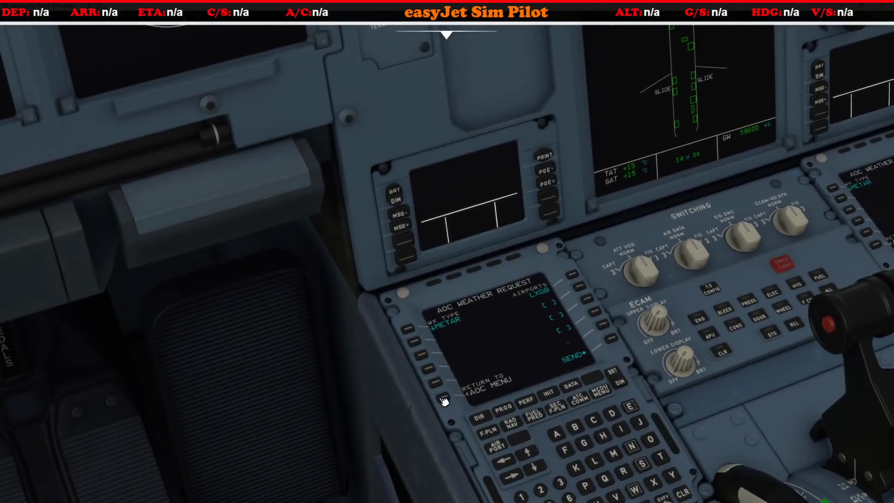
click(444, 399)
click(579, 287)
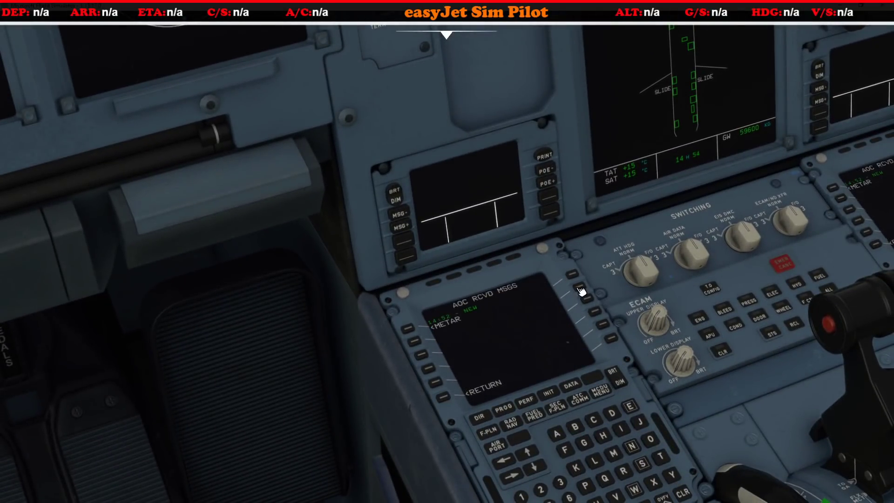
click(416, 331)
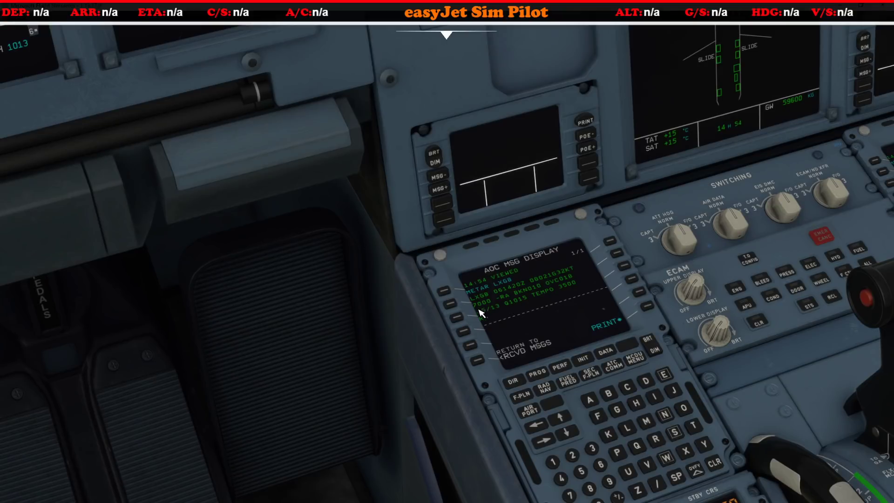
Enter the METAR values in the flyPad takeoff calculator, setting OAT to 15 °C and QNH to 1015 mb
key(ctrl+0)
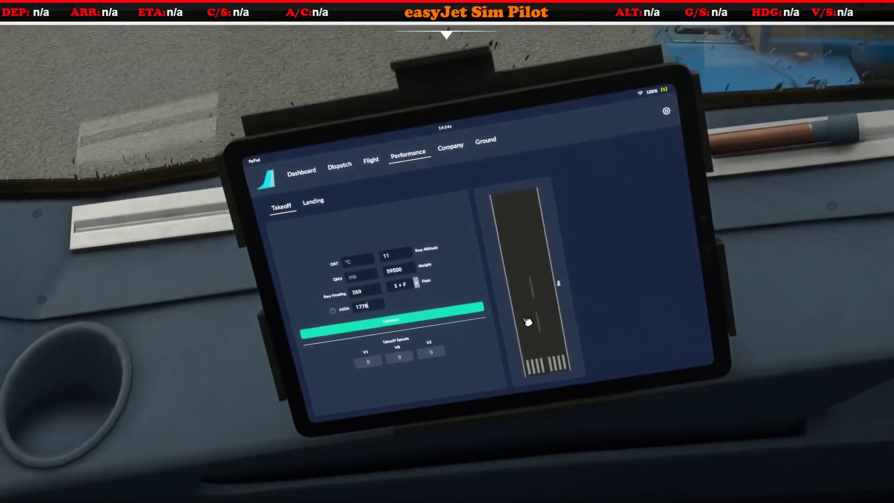
click(356, 263)
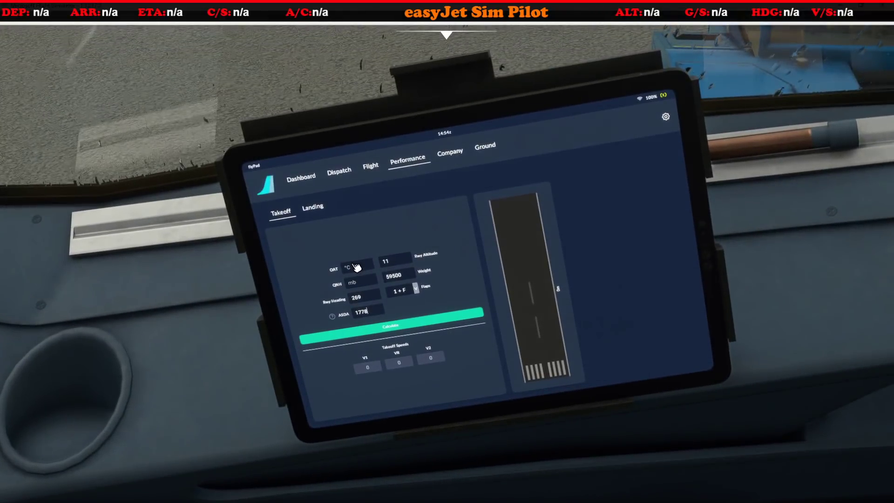
text(15)
click(368, 283)
text(10)
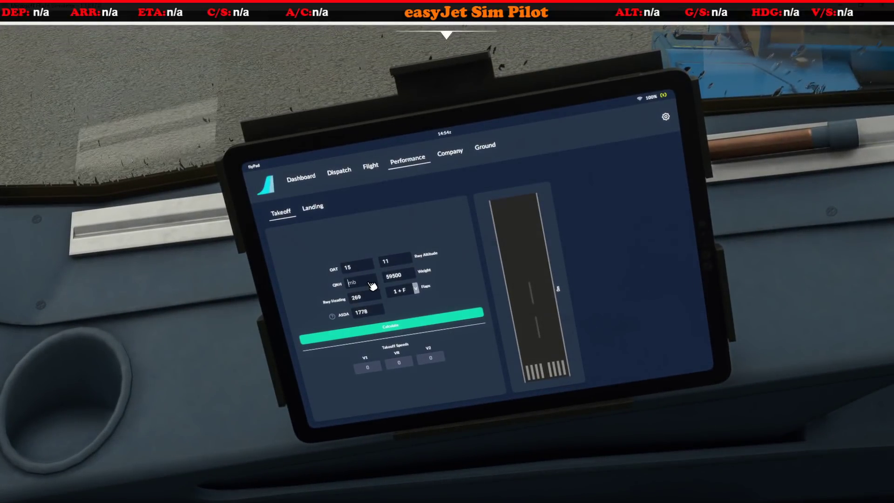
text(15)
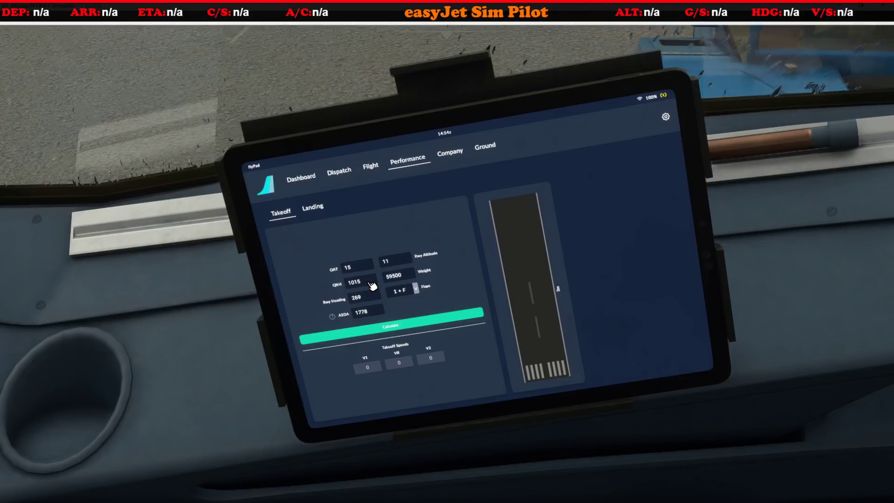
right_click(252, 308)
right_click(263, 306)
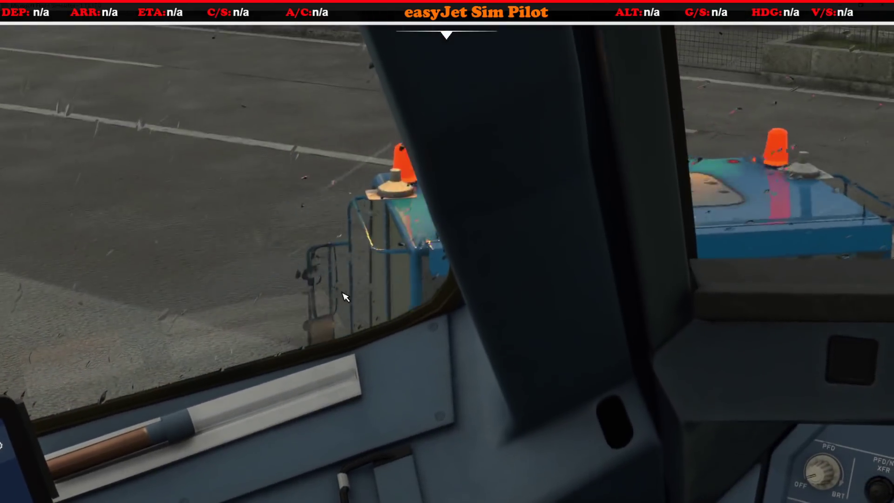
right_click(344, 296)
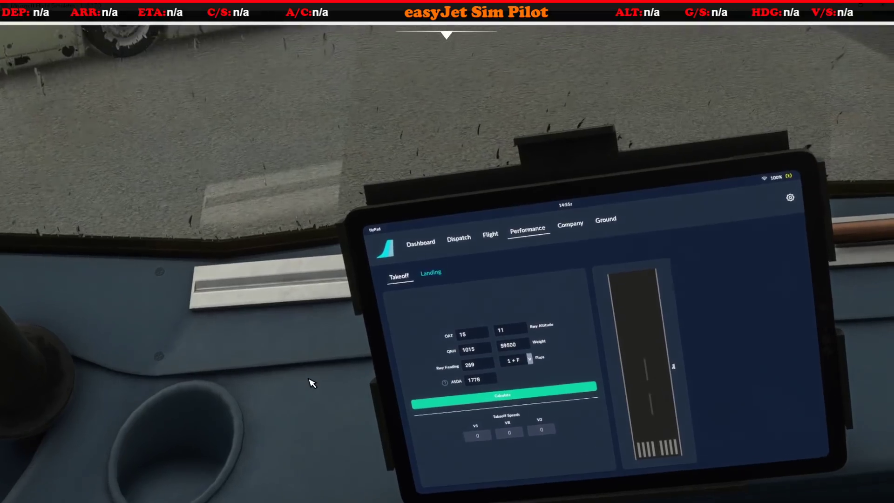
scroll(312, 383, down, 2)
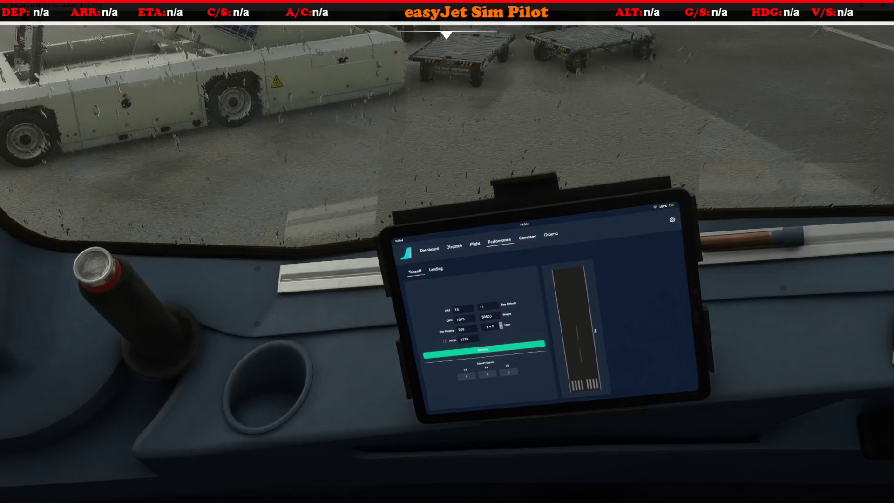
key(ctrl+space)
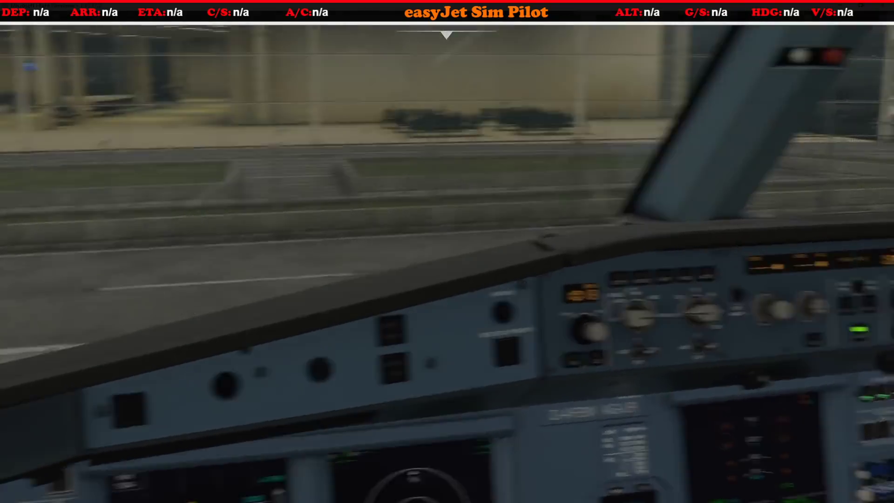
key(alt+1)
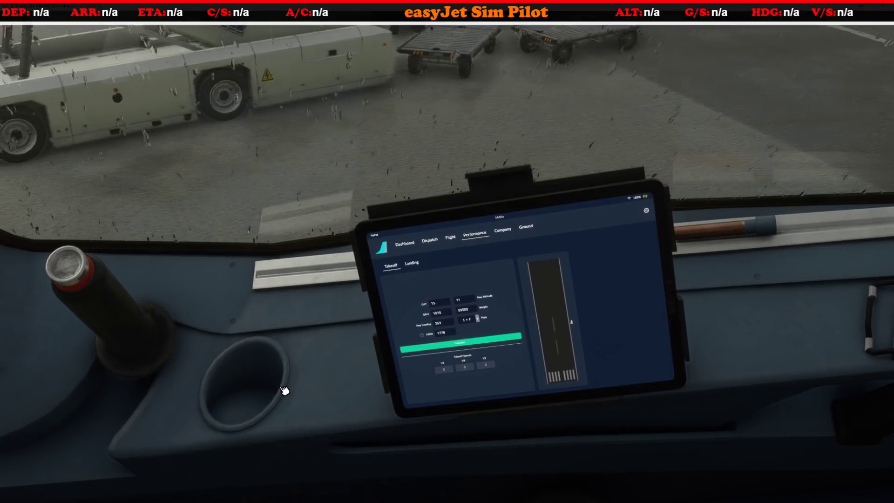
right_click(277, 337)
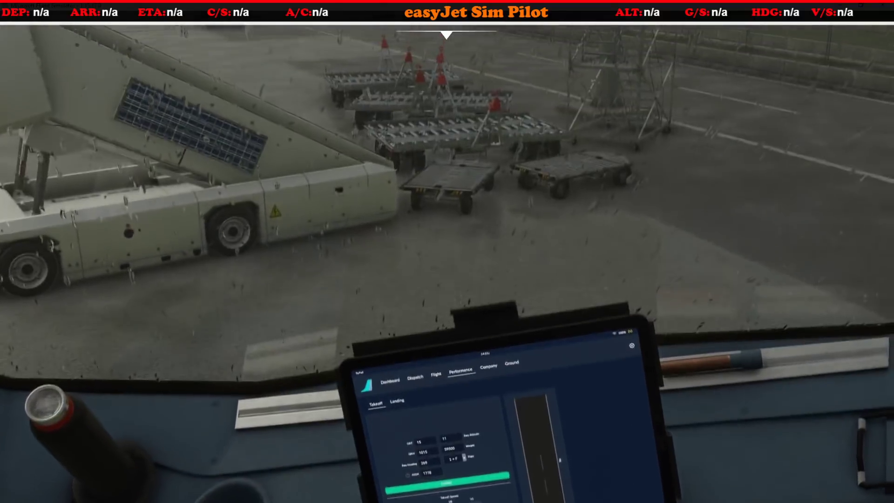
right_click(285, 305)
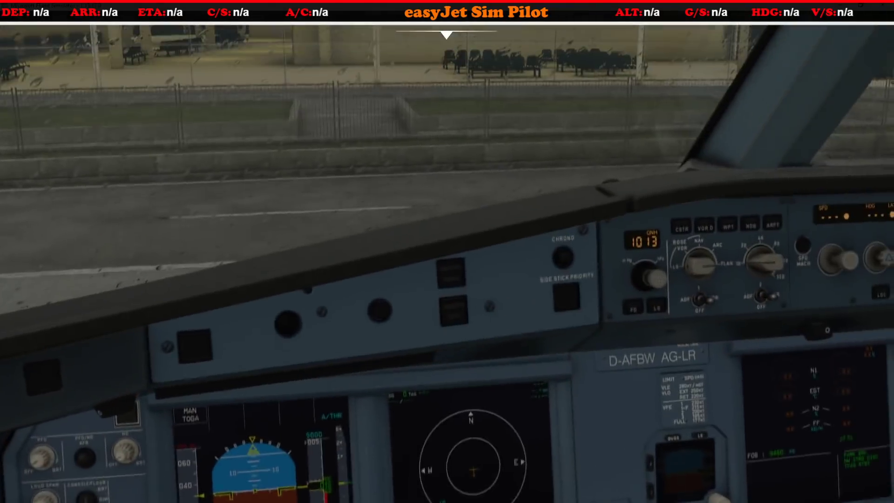
Request Gibraltar ATC to stop the pushback and close the ATC window
key(Scroll_Lock)
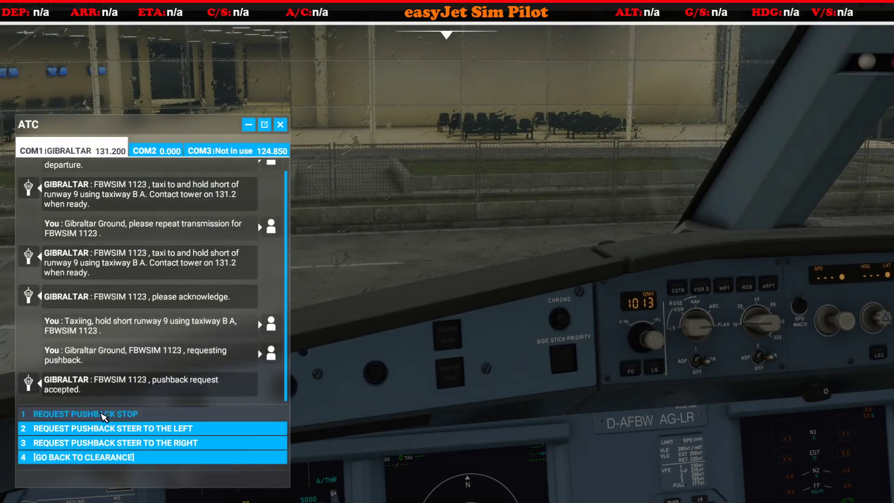
click(103, 413)
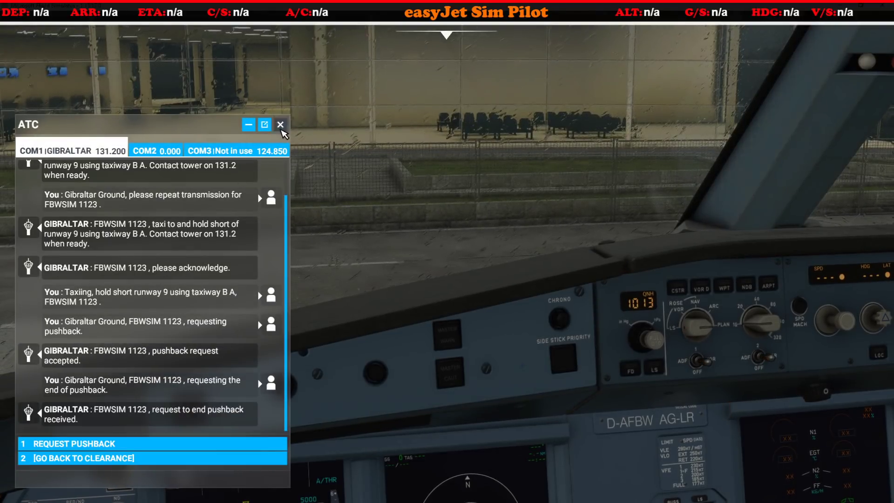
click(280, 126)
Calculate the takeoff speeds for flaps 1+F on the flyPad, and open the takeoff performance page on the MCDU
right_click(630, 190)
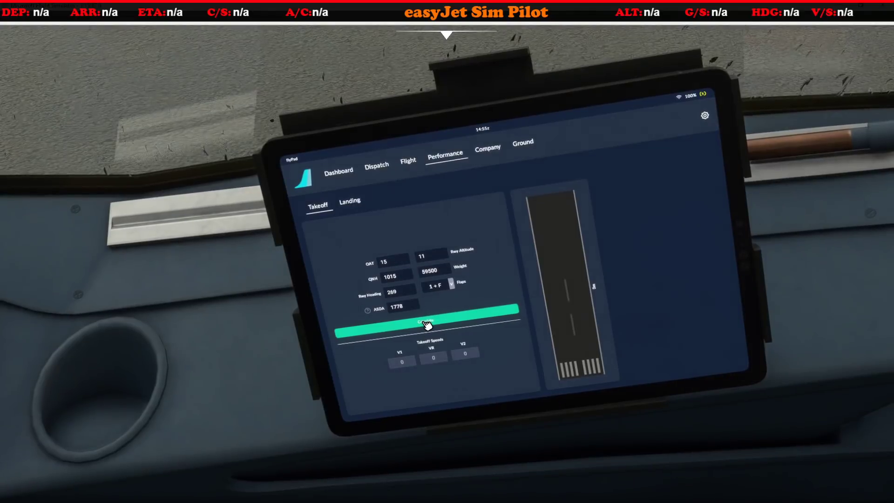
click(427, 322)
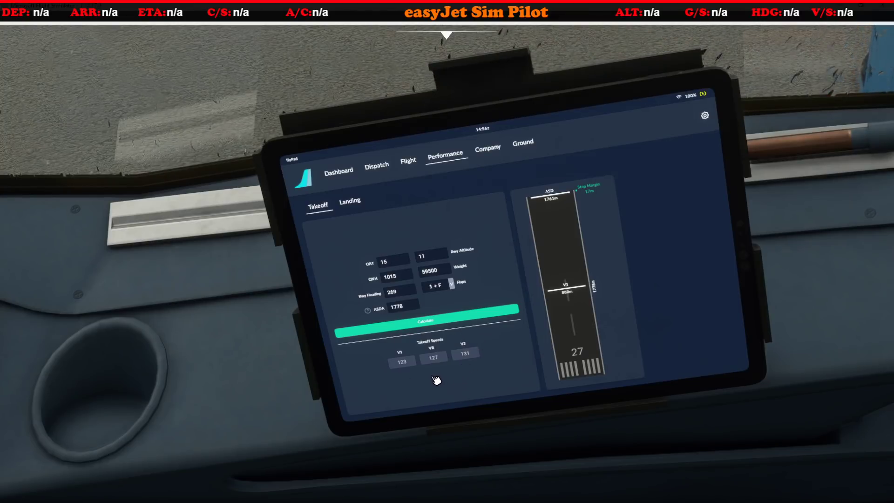
key(ctrl+space)
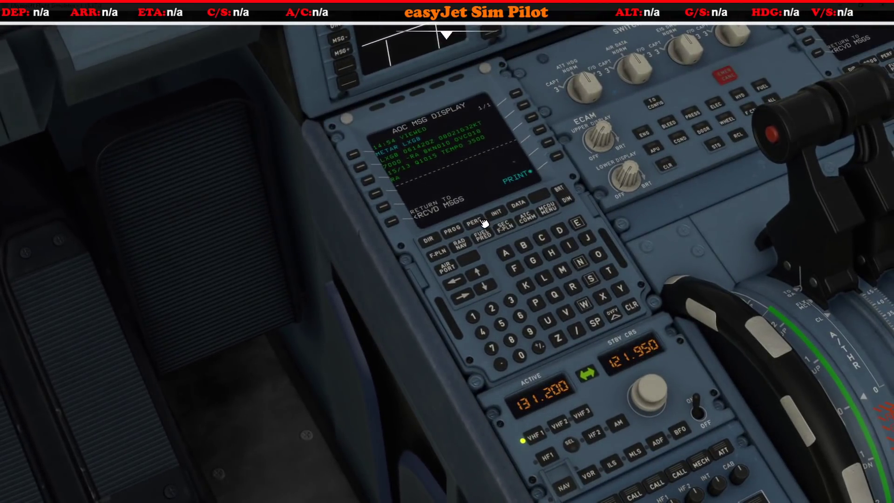
click(483, 222)
drag(461, 186, 459, 186)
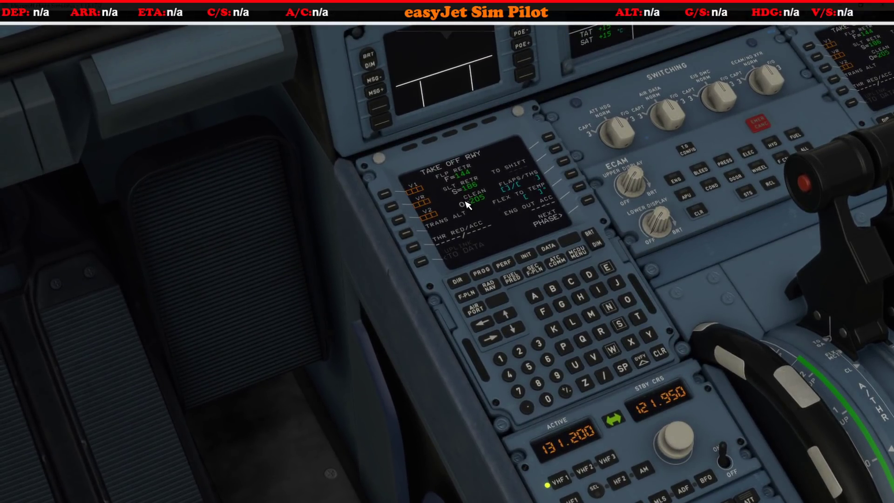
drag(458, 186, 449, 206)
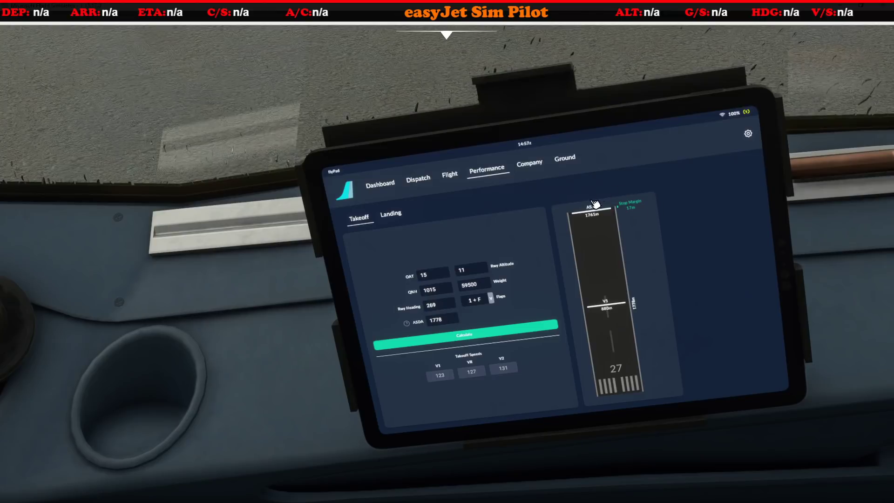
Set the takeoff flaps to 3 on the flyPad and recalculate the takeoff performance
scroll(225, 208, down, 3)
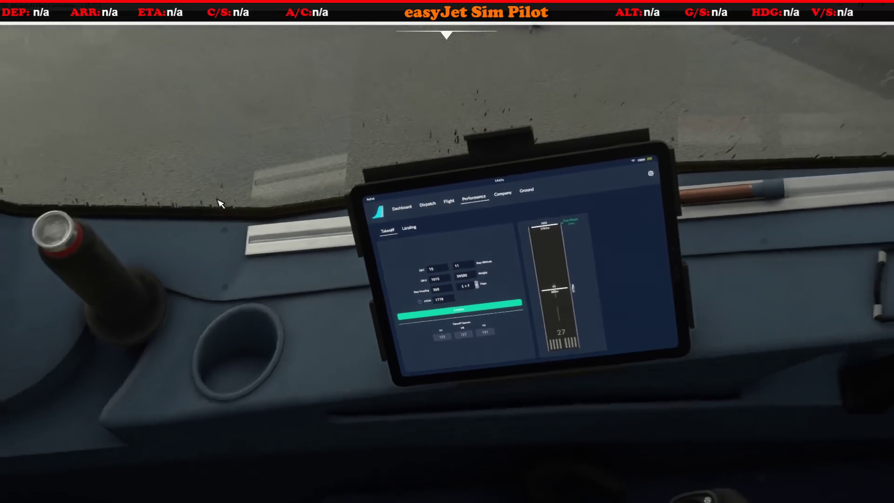
right_click(218, 204)
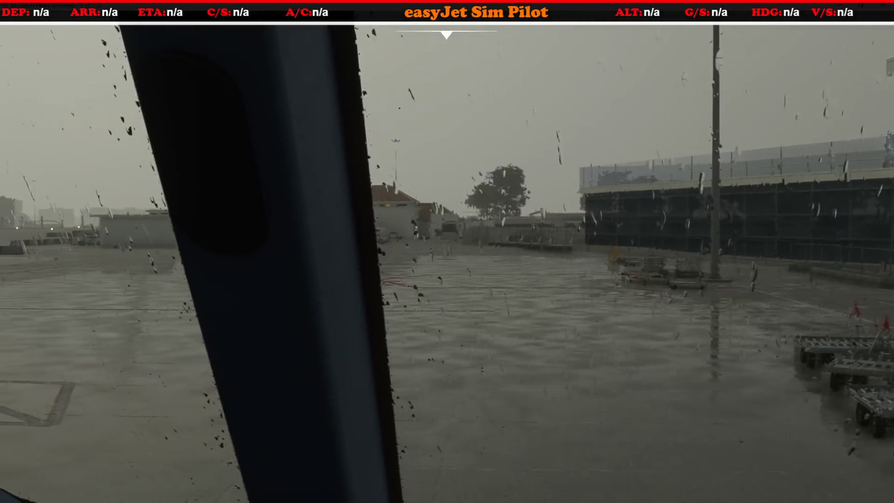
right_click(475, 158)
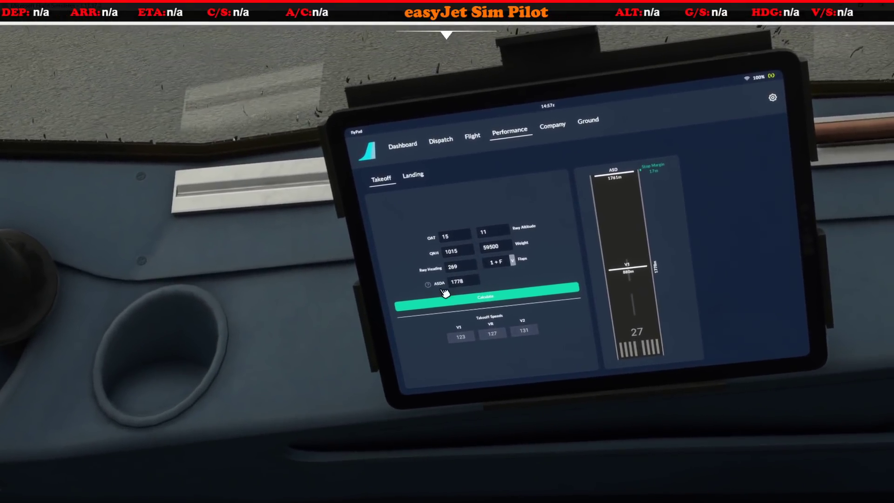
click(514, 263)
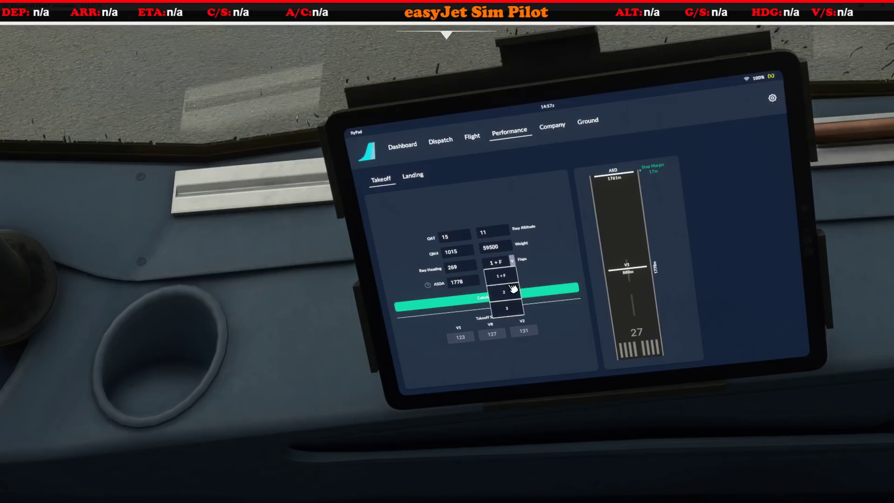
click(513, 311)
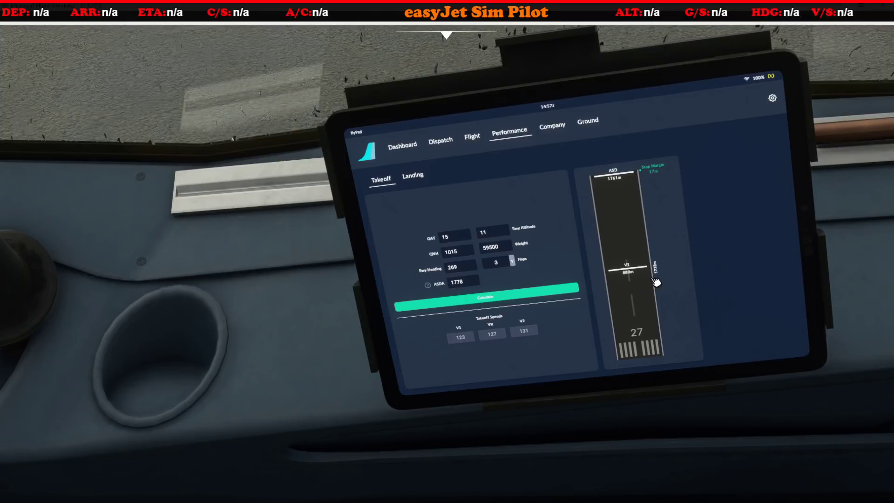
click(491, 301)
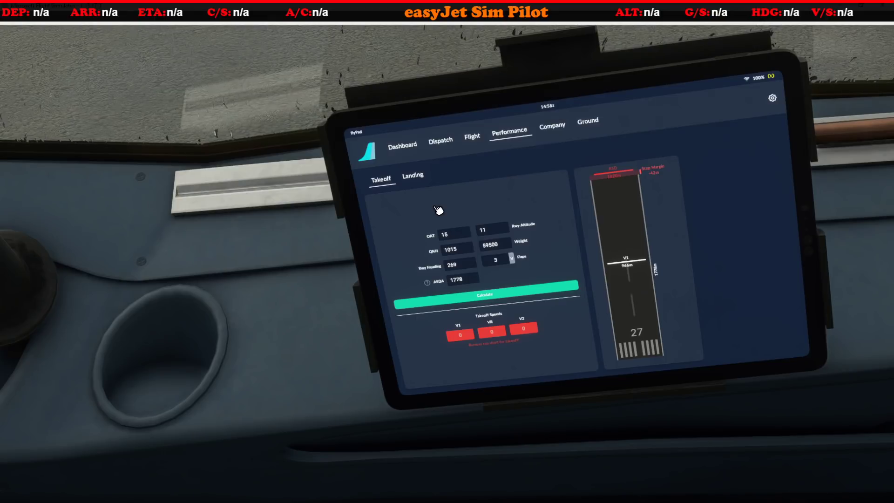
scroll(339, 236, down, 3)
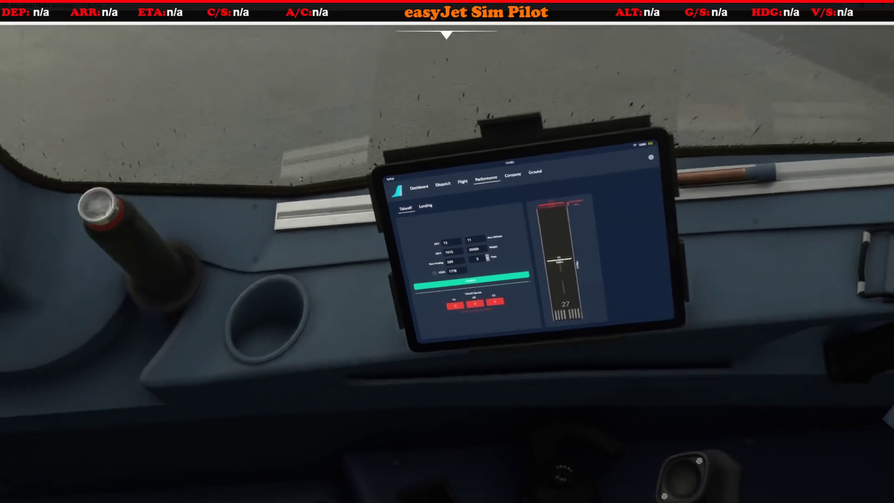
drag(339, 236, 337, 116)
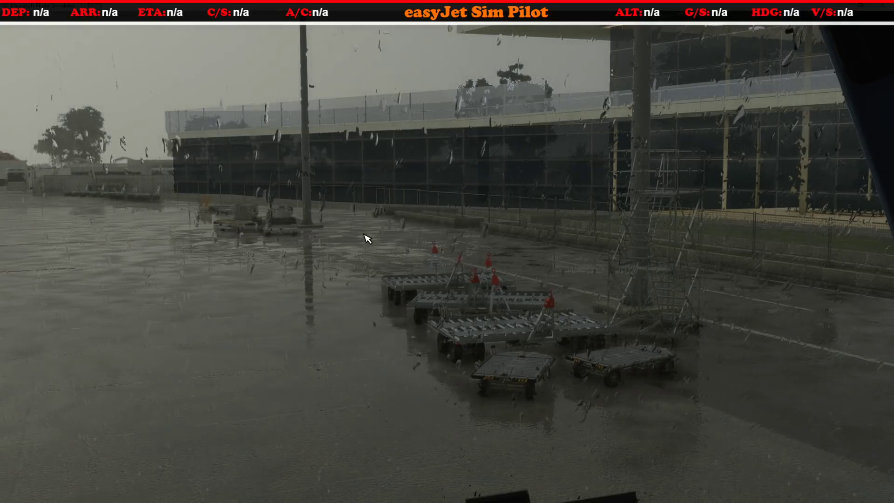
scroll(365, 238, down, 3)
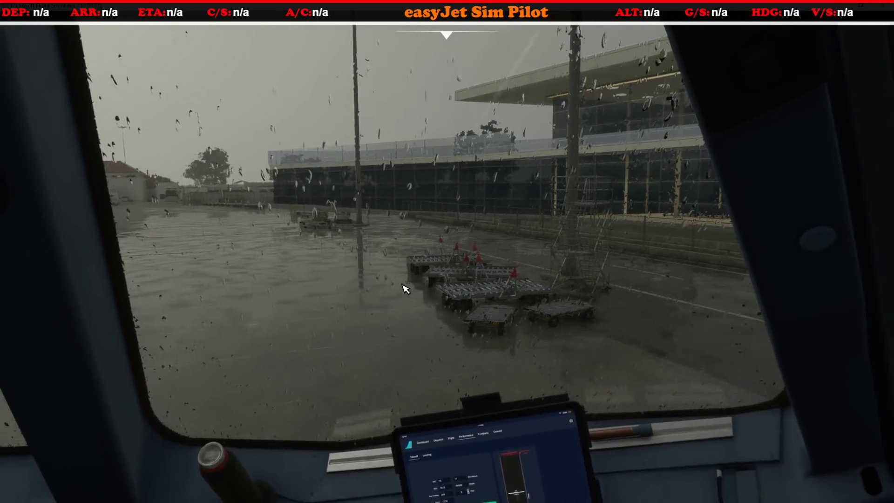
scroll(405, 280, up, 4)
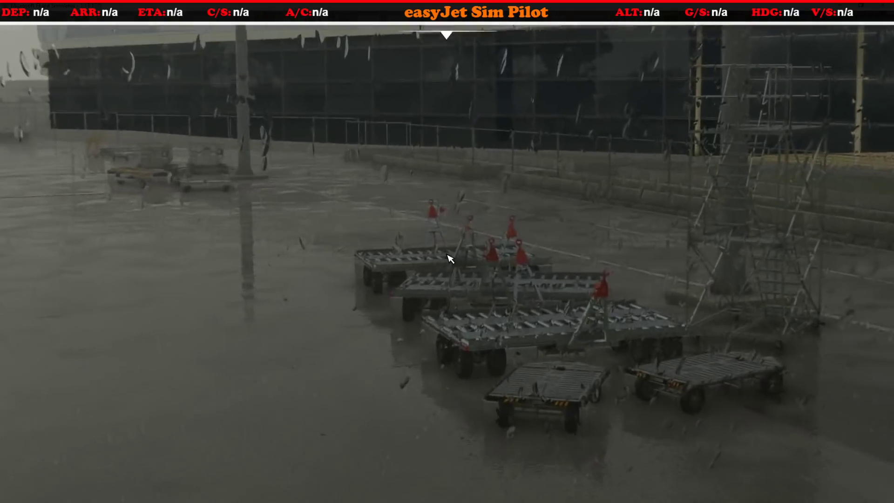
right_click(448, 259)
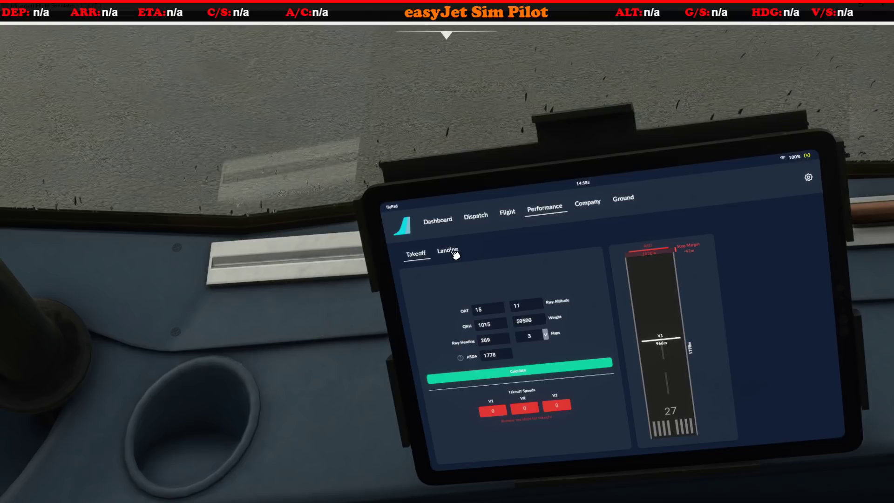
Switch back and forth between the flyPad's landing and takeoff performance calculators to examine their input fields
click(454, 253)
drag(454, 253, 381, 295)
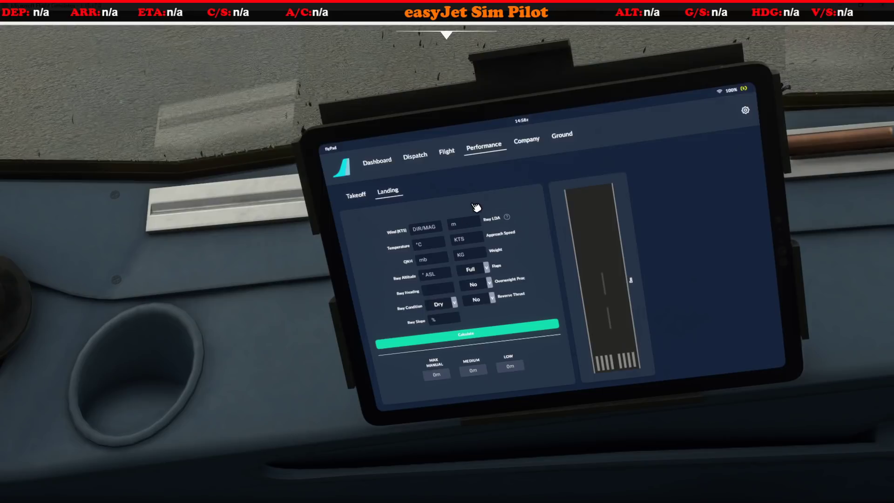
click(364, 198)
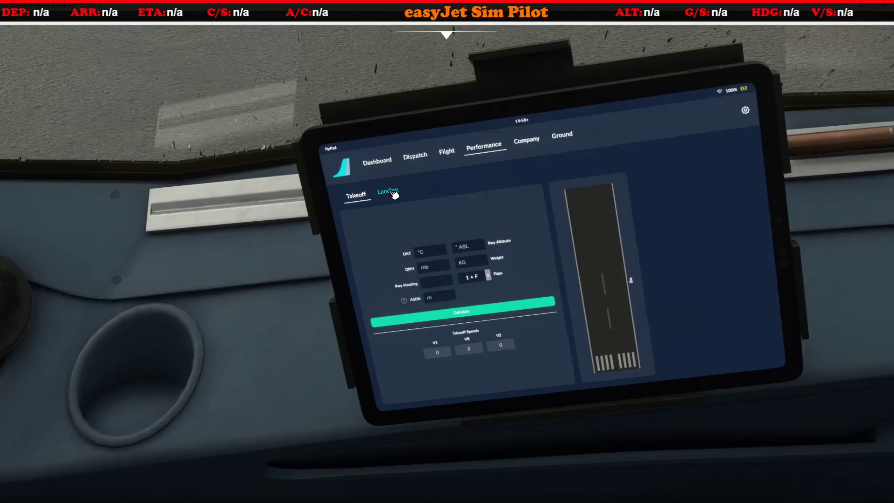
click(394, 194)
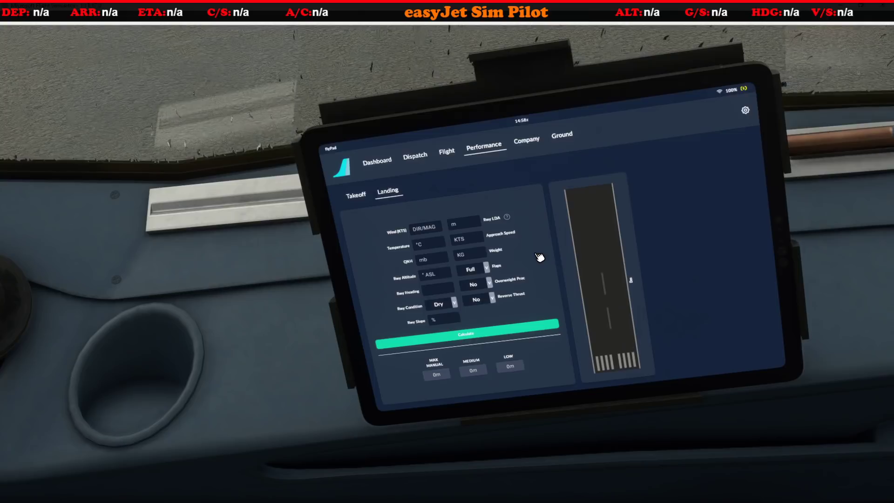
click(360, 197)
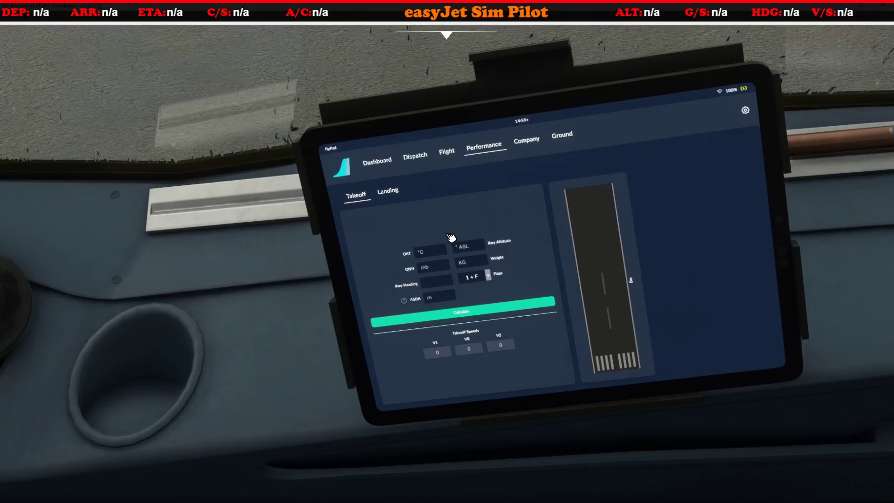
click(389, 192)
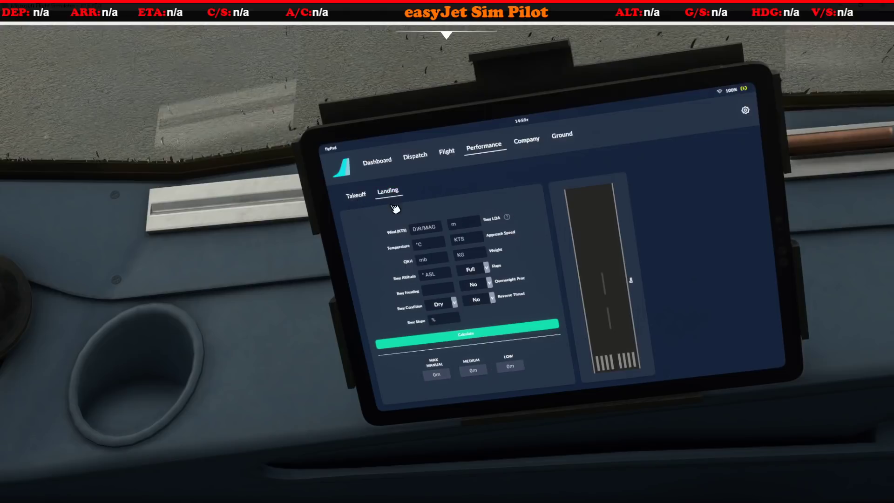
click(364, 201)
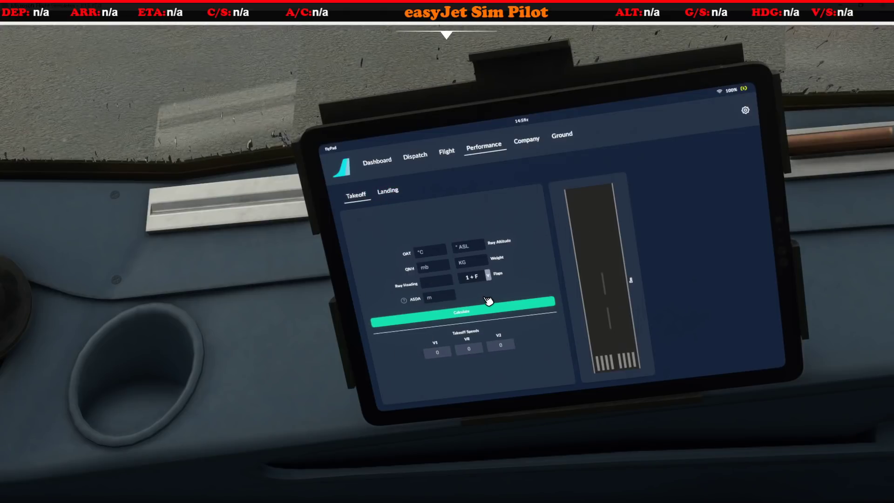
Open the landing calculator on the flyPad and display the received LXGB METAR message on the MCDU
click(389, 193)
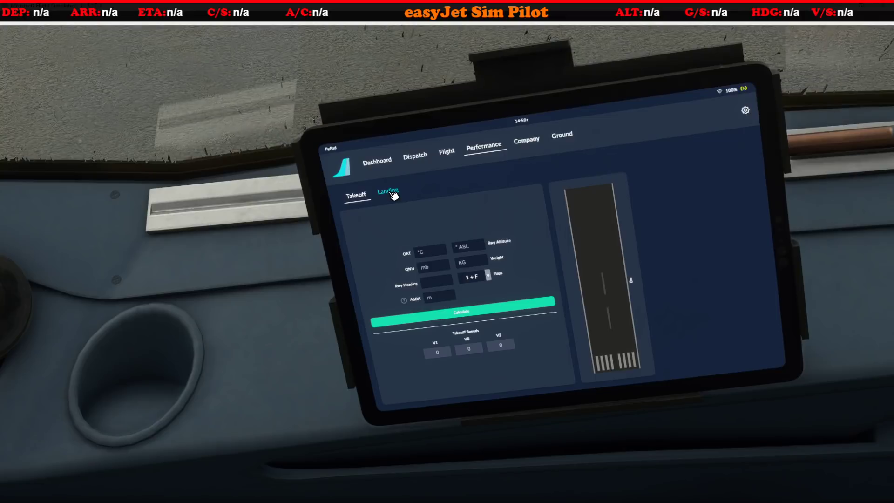
click(393, 194)
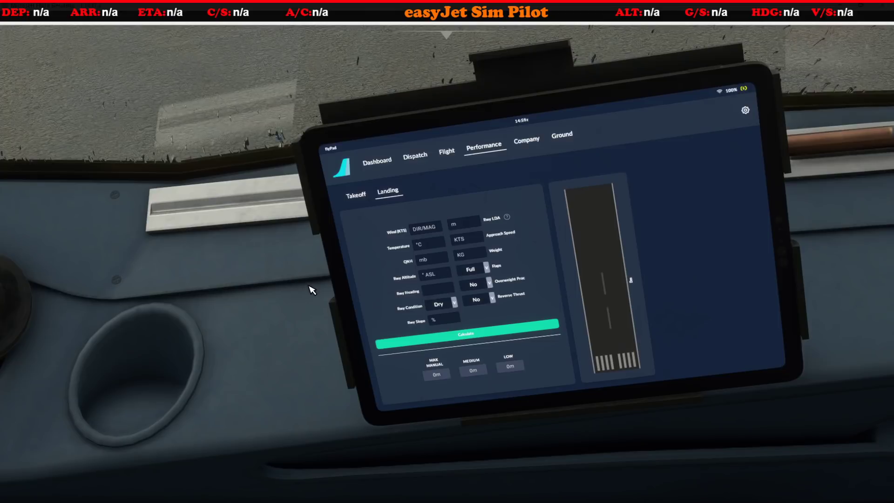
drag(324, 282, 251, 301)
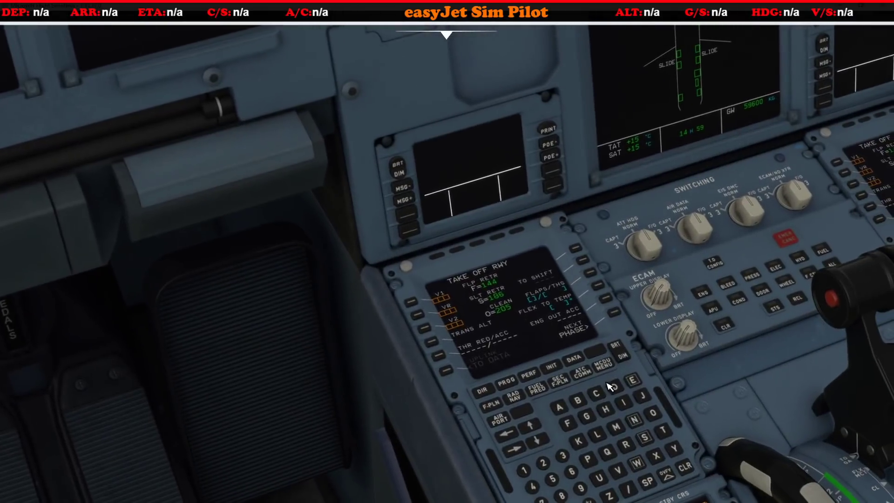
click(603, 365)
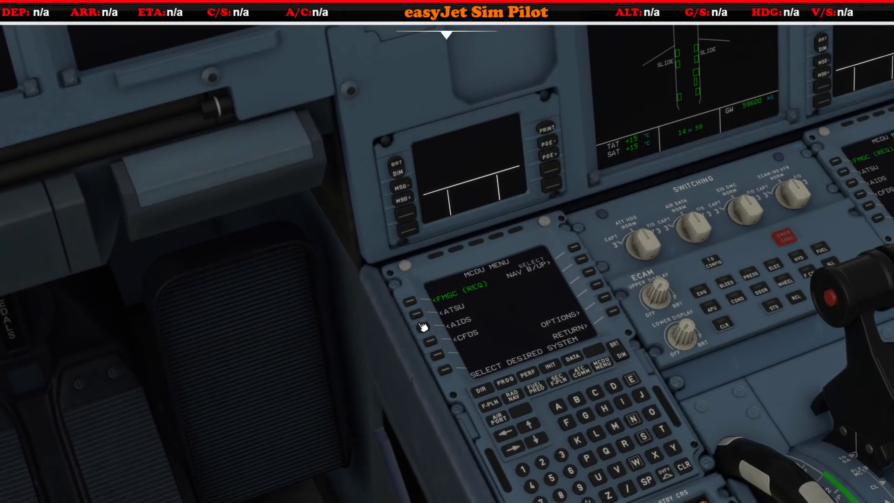
click(583, 261)
click(583, 262)
click(583, 260)
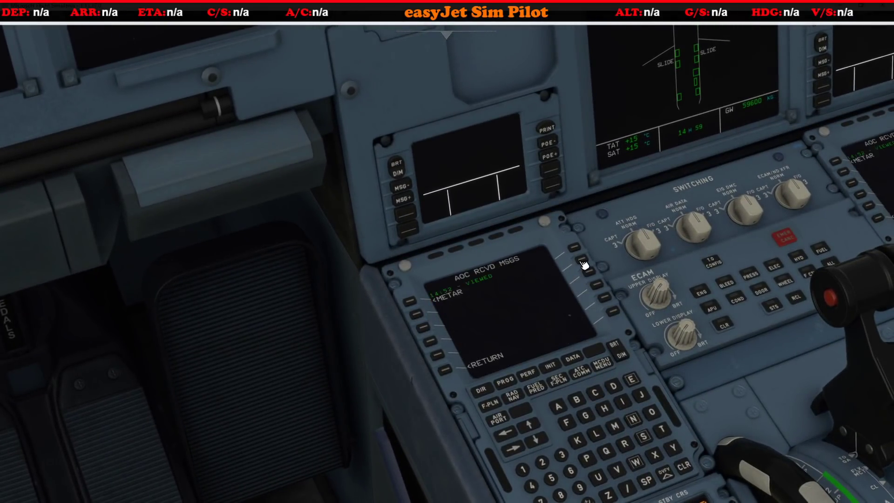
click(410, 302)
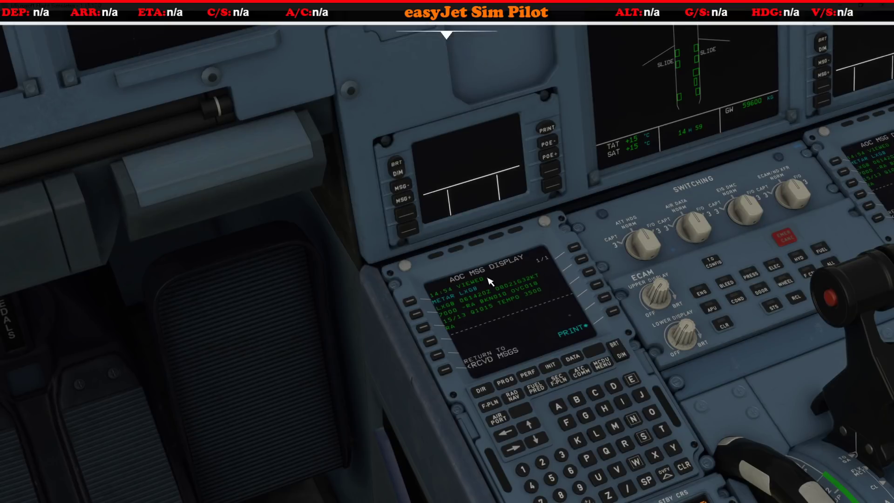
Enter wind 80/21, temperature 15 °C and QNH 1015 mb in the flyPad's landing calculator
right_click(519, 288)
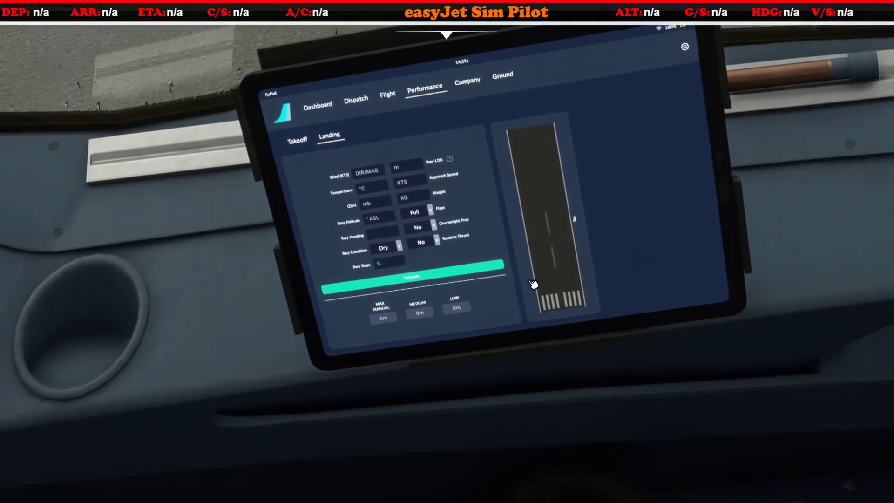
click(378, 179)
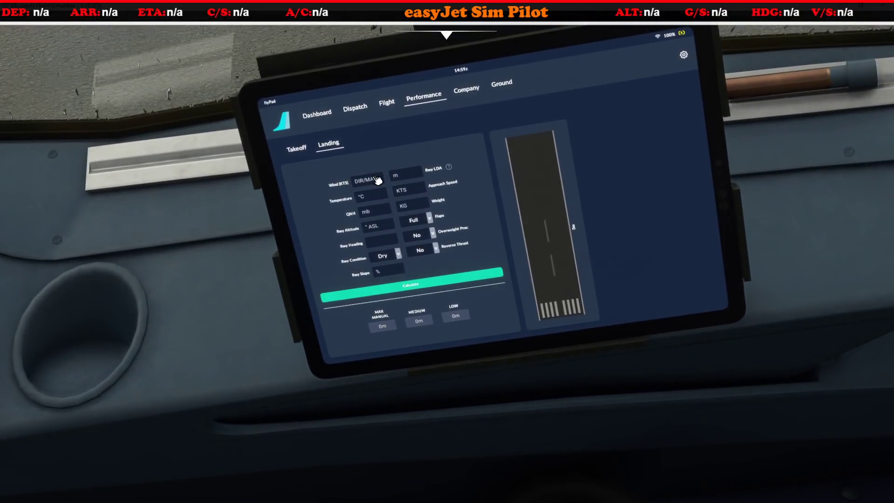
text(80/21)
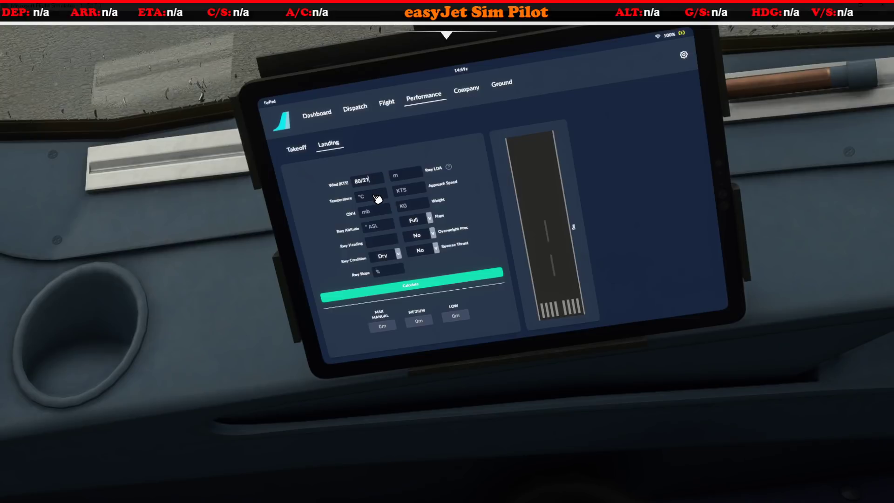
text(5)
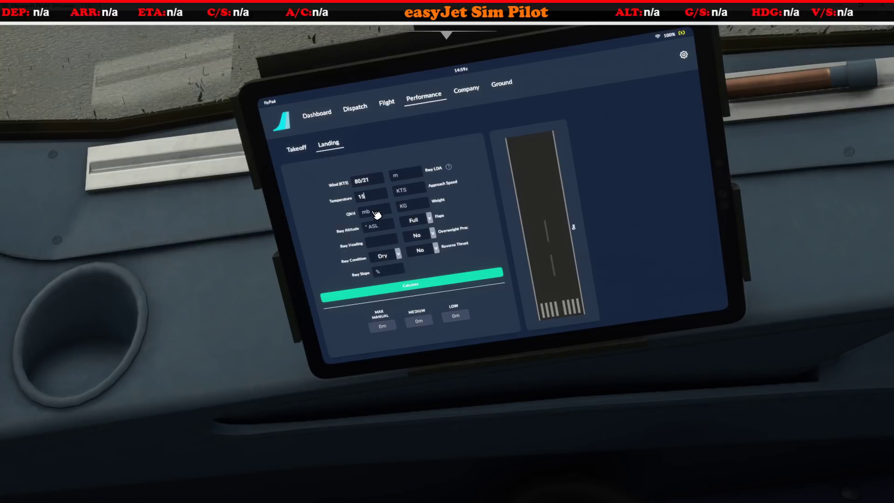
click(379, 213)
text(1015)
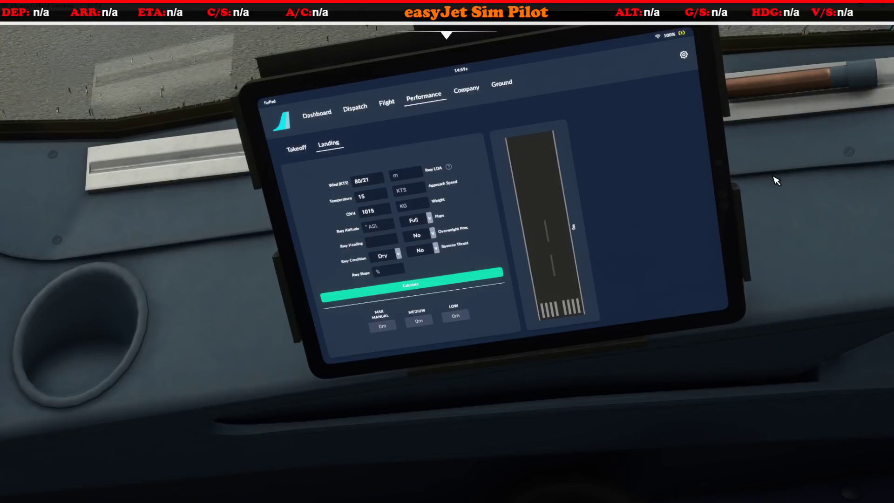
Consult the Gibraltar airport chart in Navigraph Charts and enter runway altitude 11 and runway heading 269 on the flyPad
drag(512, 108, 295, 82)
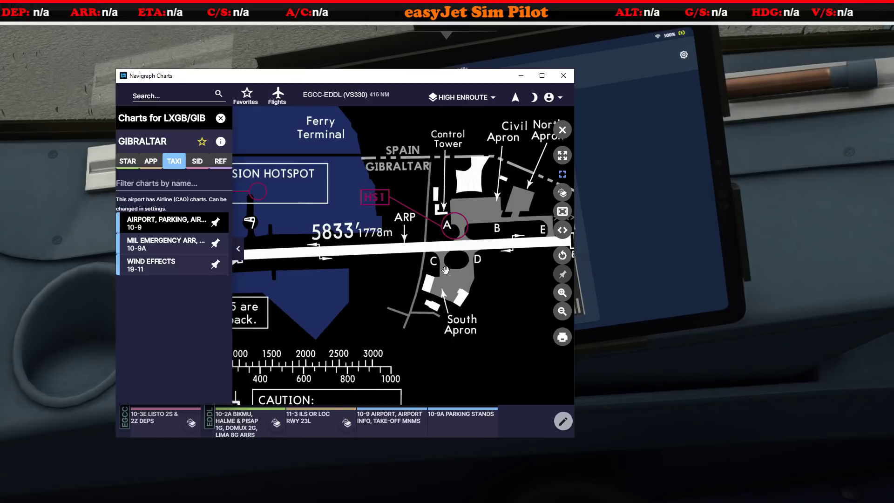
scroll(446, 269, down, 3)
drag(461, 291, 420, 280)
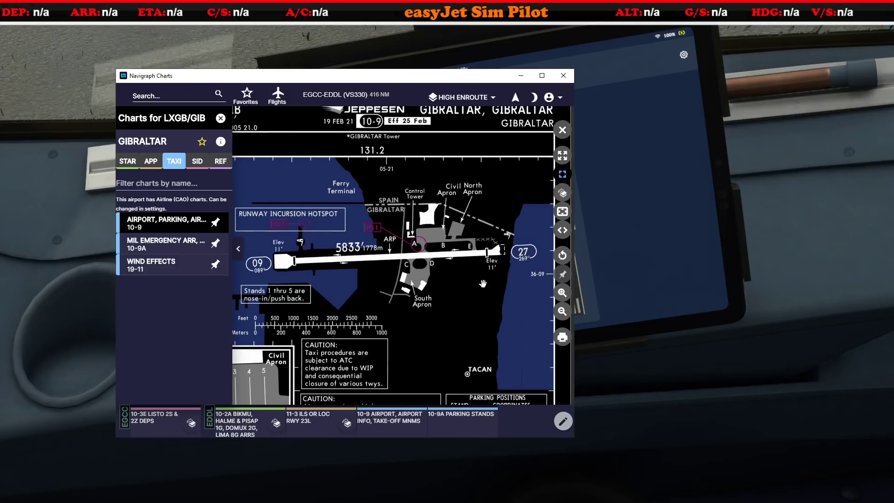
drag(286, 82, 893, 82)
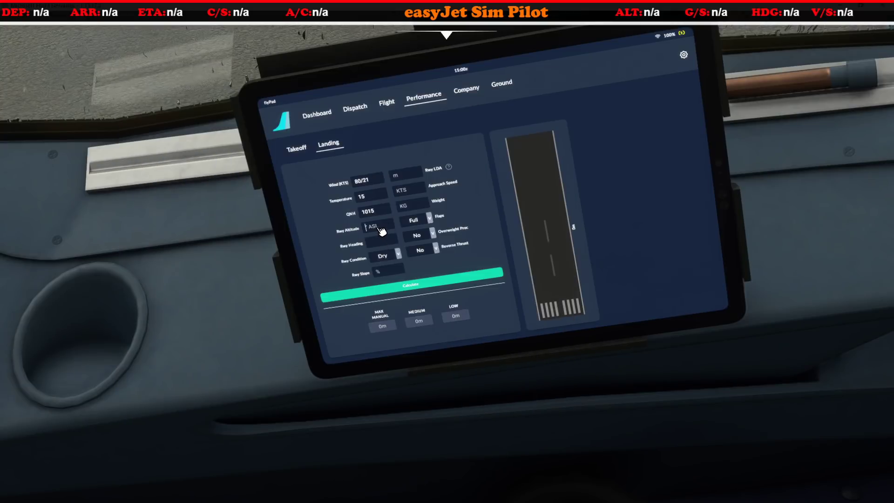
text(11)
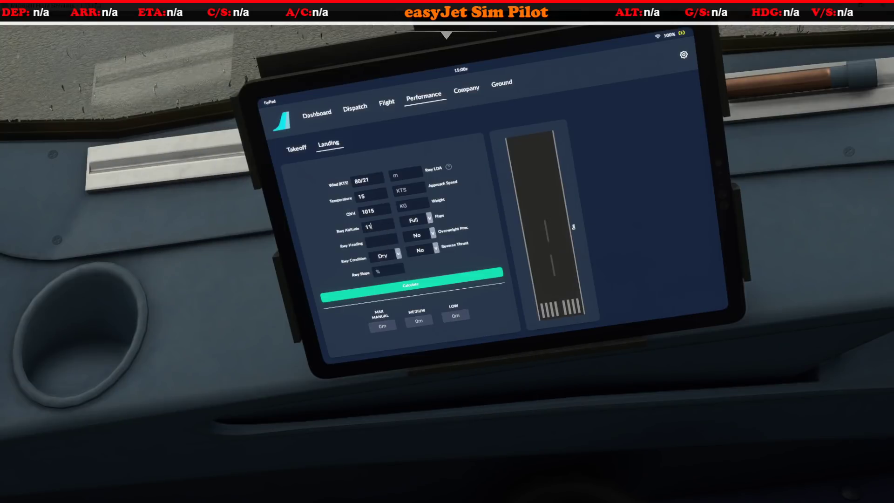
click(373, 243)
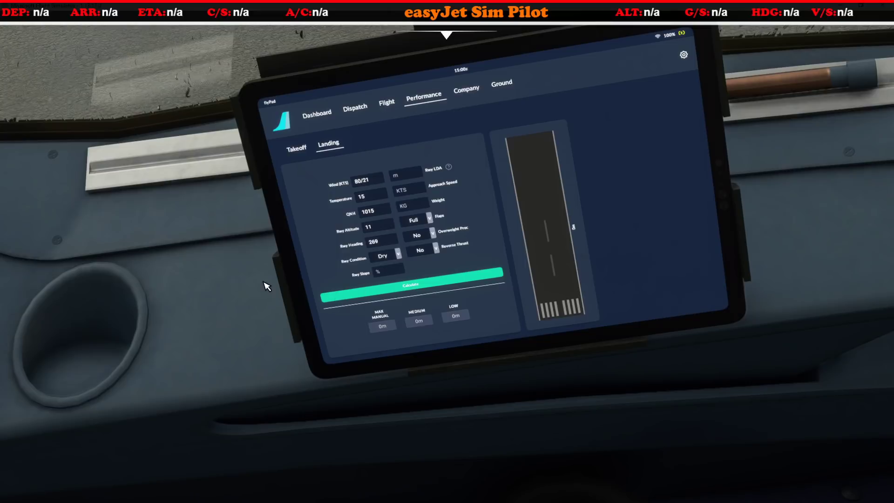
Set the landing calculator's runway condition to Good-Medium
scroll(248, 244, down, 5)
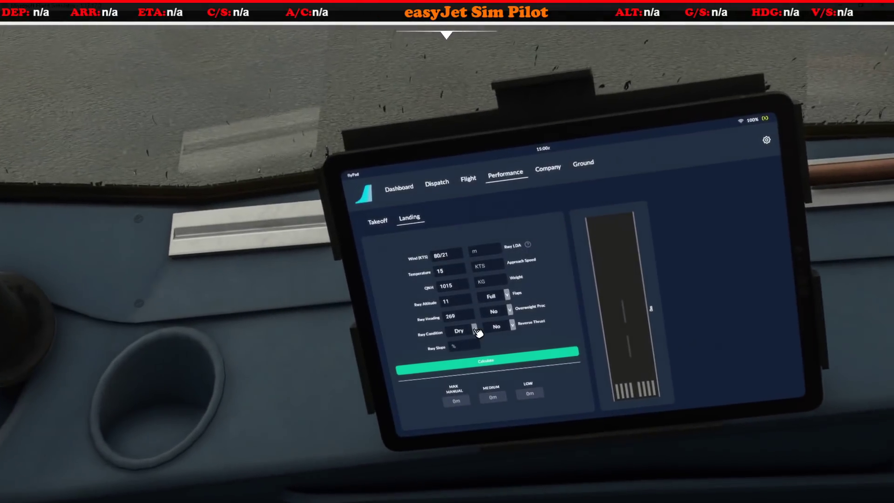
click(475, 329)
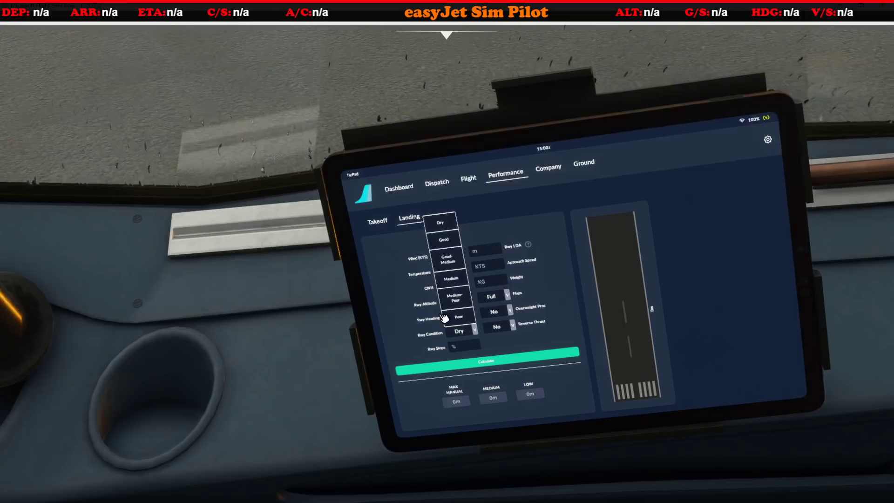
click(450, 262)
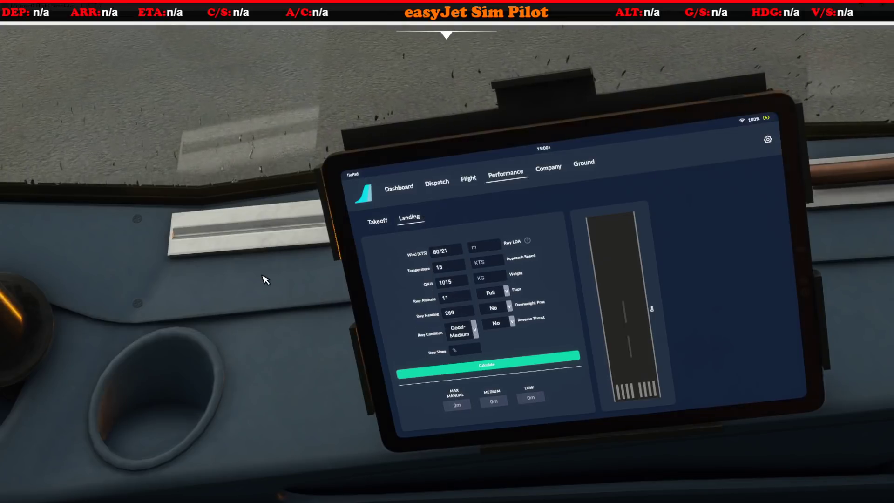
Request Gibraltar ATC to stop the pushback again and close the ATC window
key(ctrl+space)
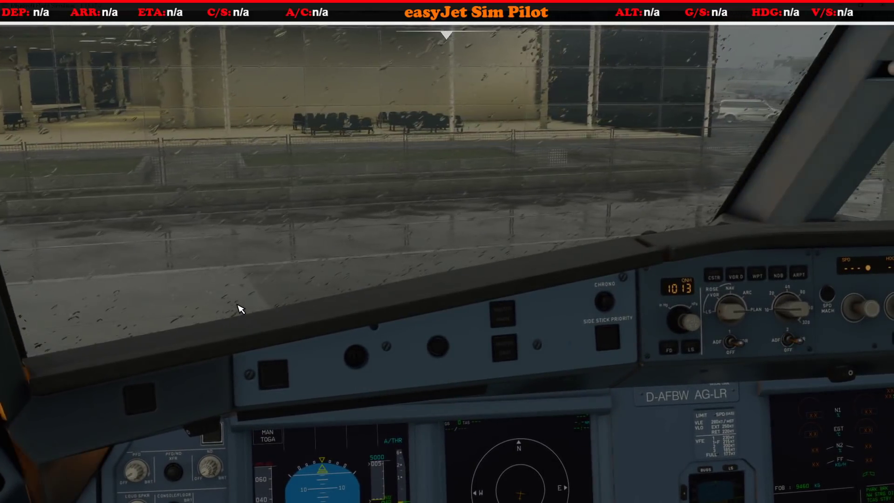
key(Scroll_Lock)
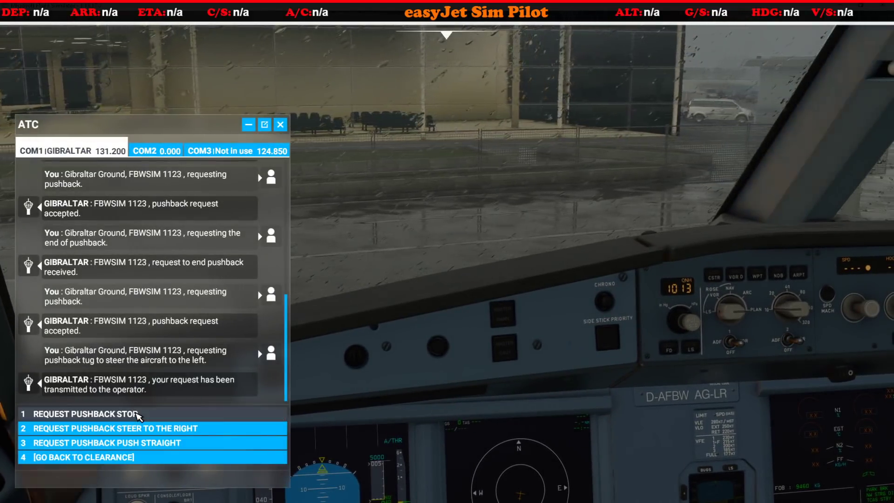
click(140, 413)
click(279, 125)
Look up runway 27's usable landing length on the Gibraltar chart in Navigraph Charts and enter a runway LDA of 1528 m on the flyPad
right_click(499, 215)
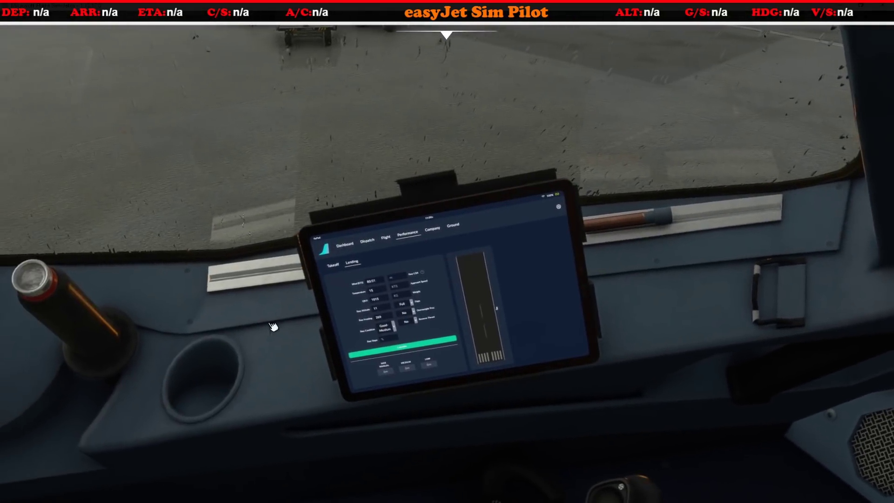
scroll(312, 351, up, 5)
right_click(395, 272)
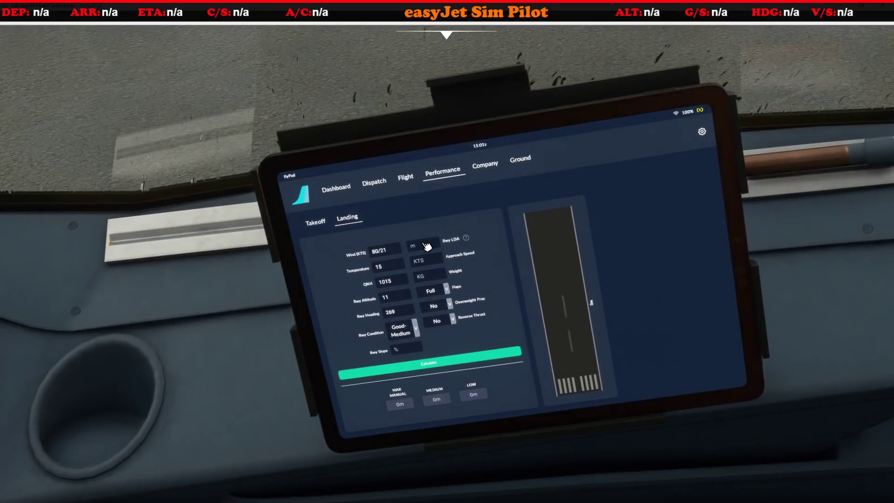
drag(893, 85, 353, 76)
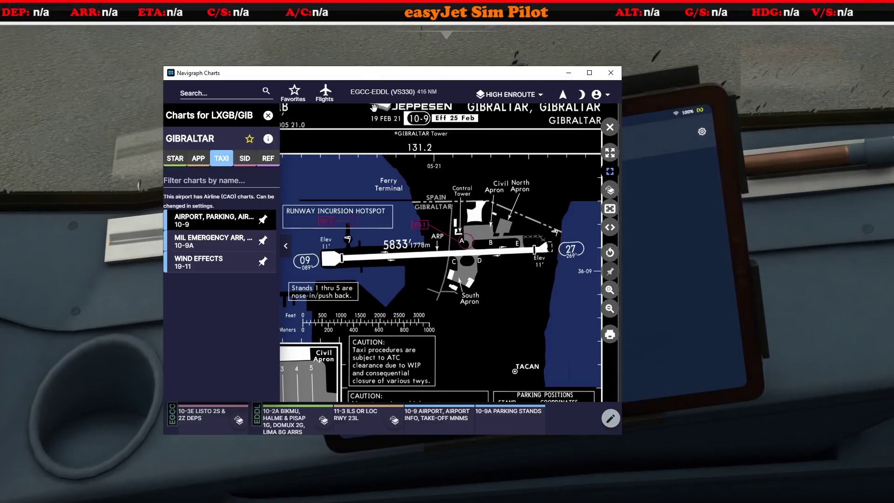
scroll(410, 239, up, 2)
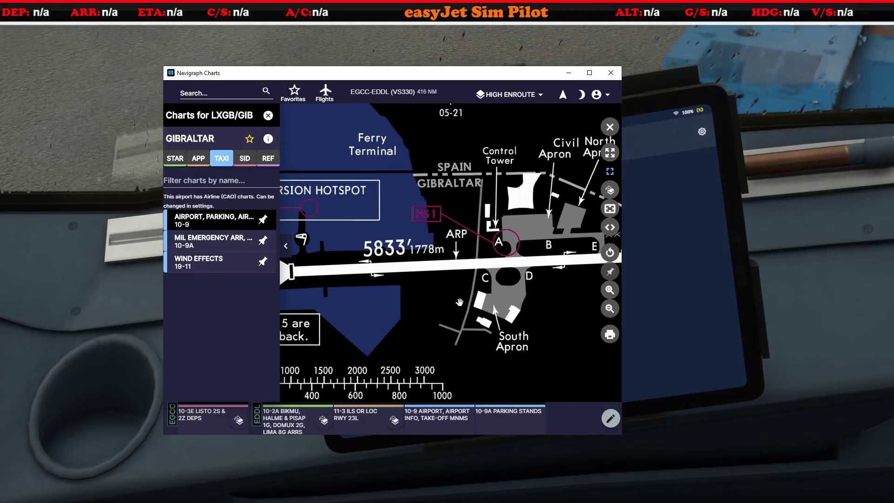
scroll(460, 302, down, 10)
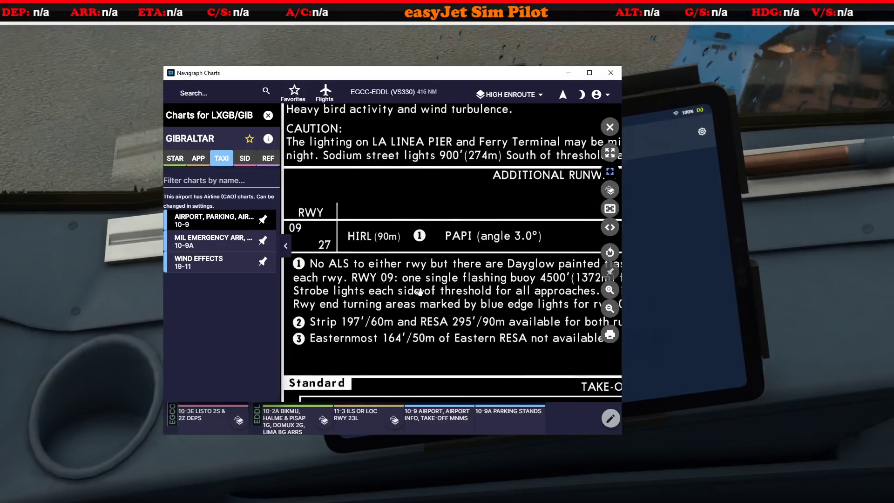
drag(433, 286, 456, 271)
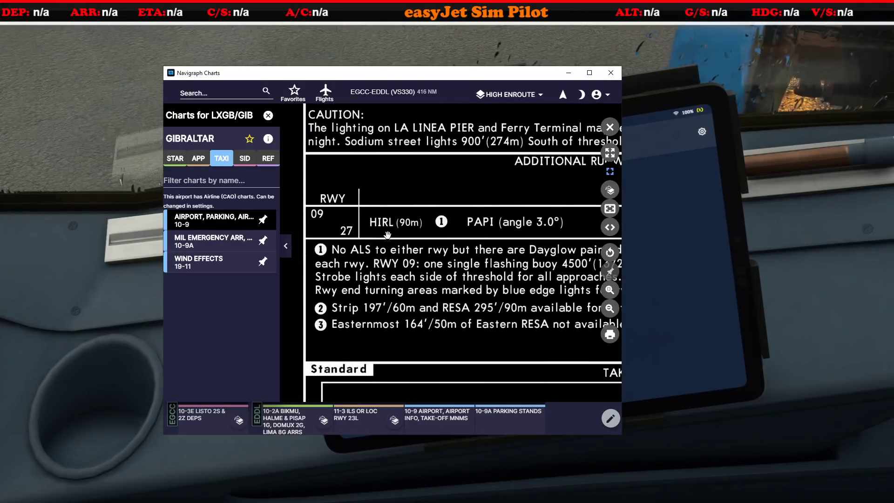
drag(505, 224, 384, 254)
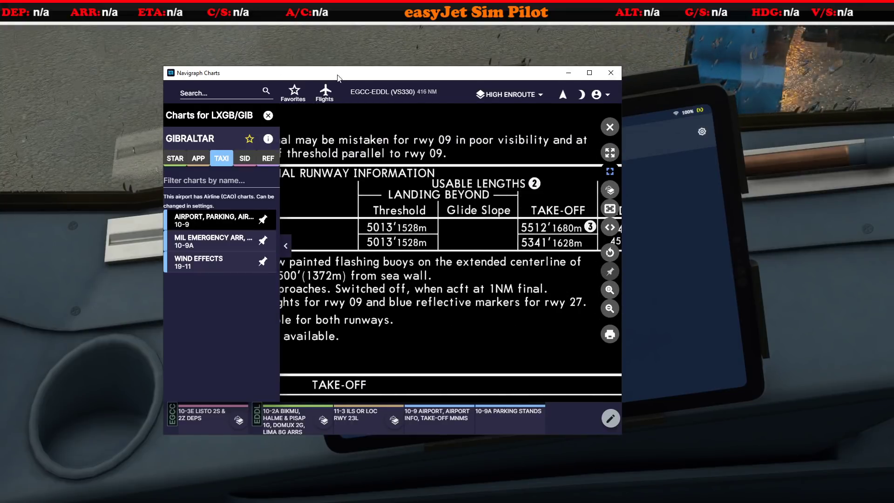
key(alt+Tab)
click(423, 248)
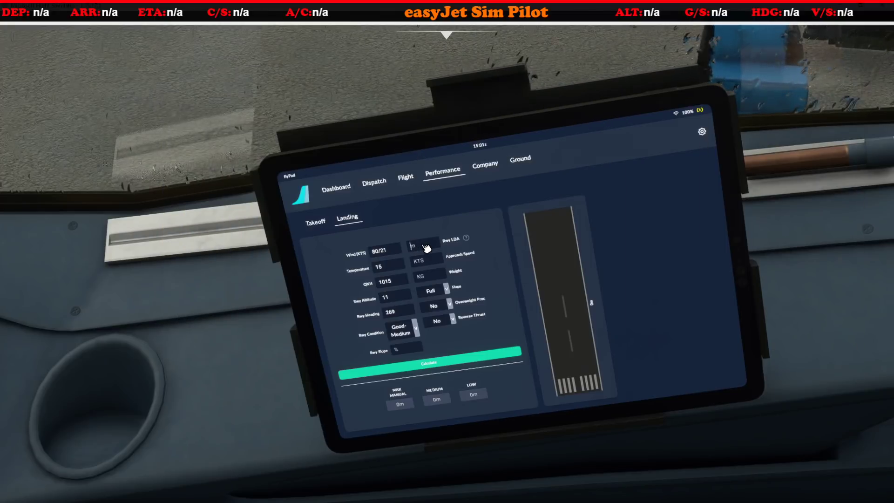
text(1528)
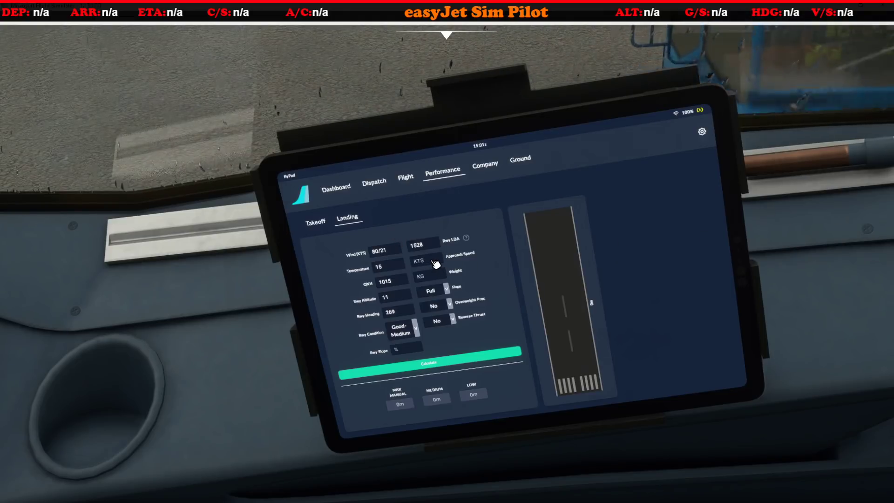
Step through the MCDU performance pages to the approach page and check the approach speed
drag(200, 137, 256, 147)
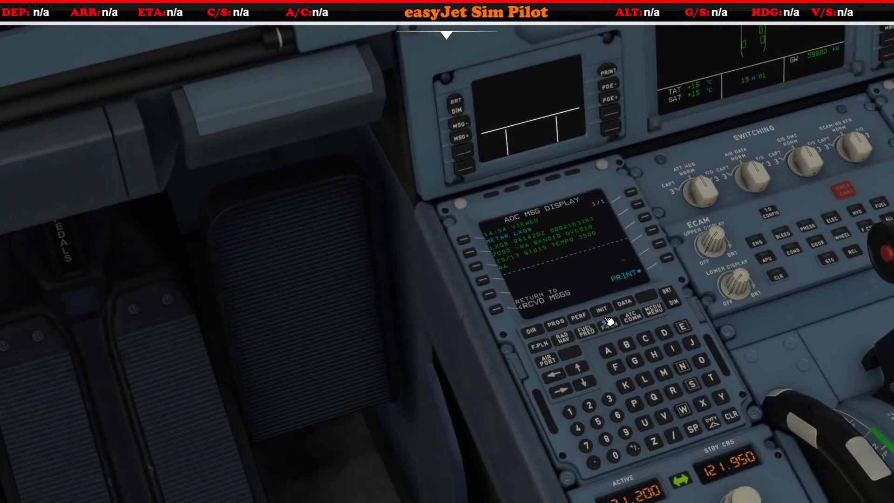
click(582, 318)
click(667, 258)
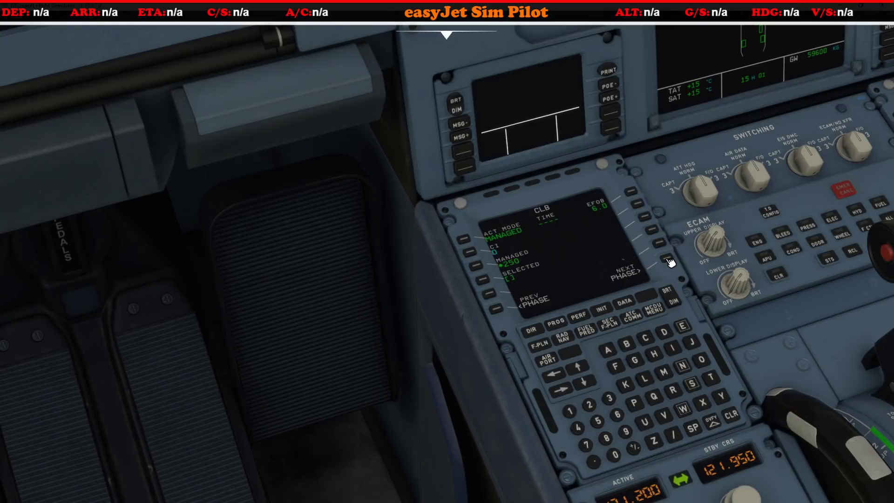
click(667, 258)
click(667, 258)
click(667, 258)
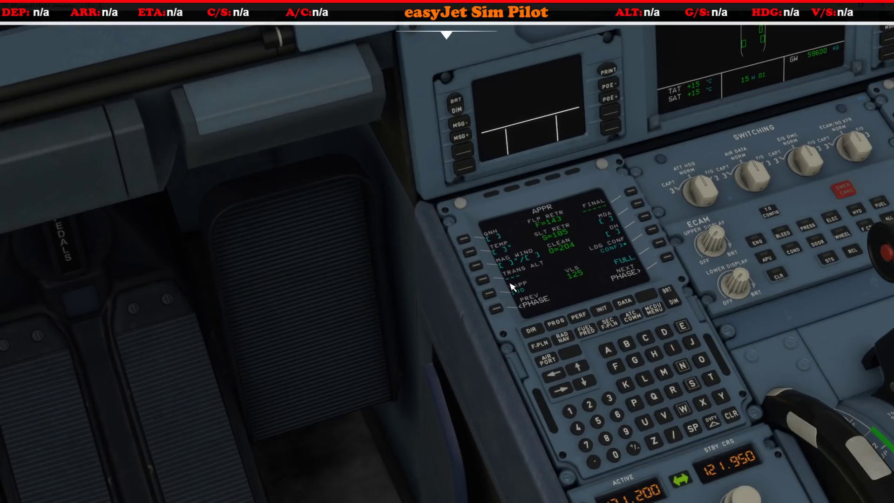
Return to the flyPad landing calculator and enter an approach speed of 130 kt
key(ctrl+0)
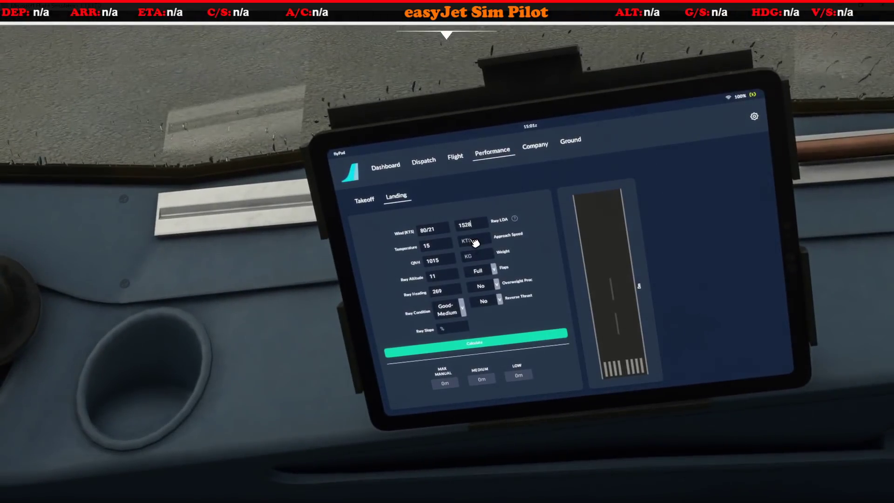
click(480, 241)
text(13)
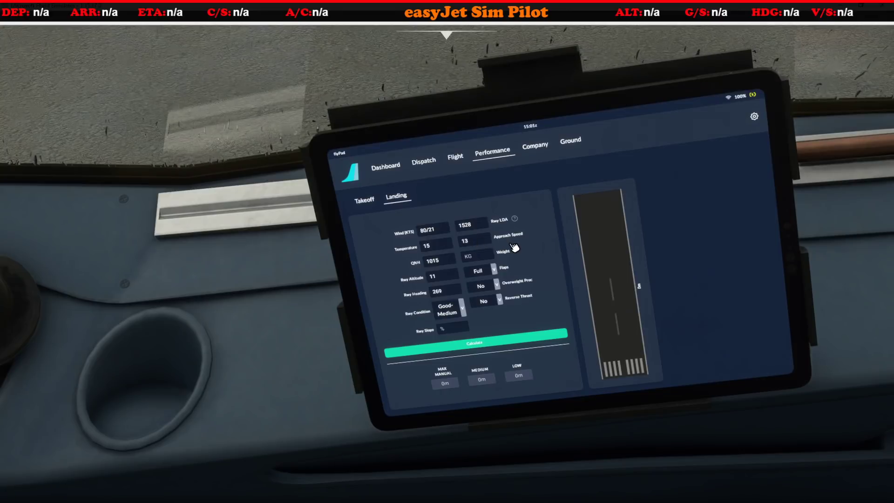
text(0)
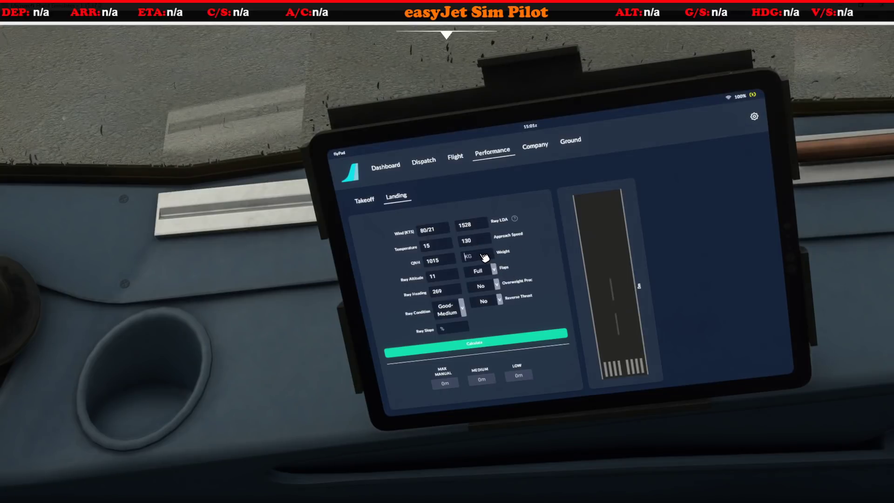
Check the gross weight on the lower cockpit display and enter a landing weight of 59400 kg on the flyPad
key(ctrl+1)
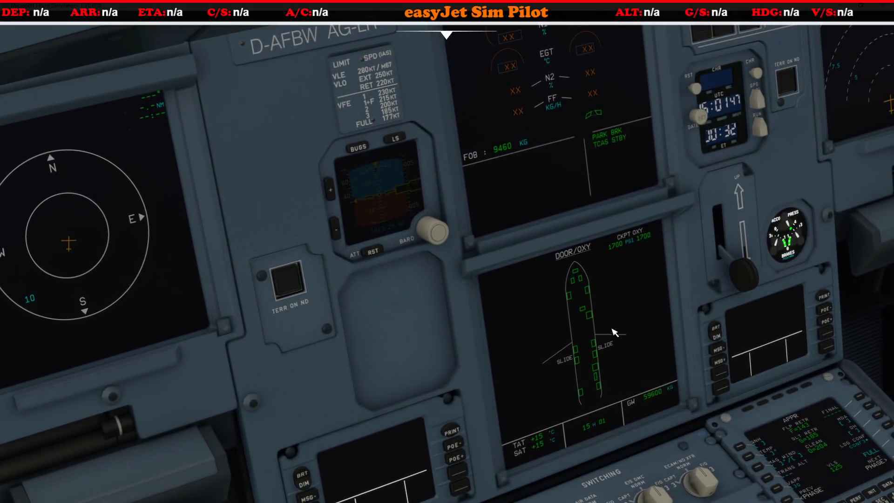
key(ctrl+0)
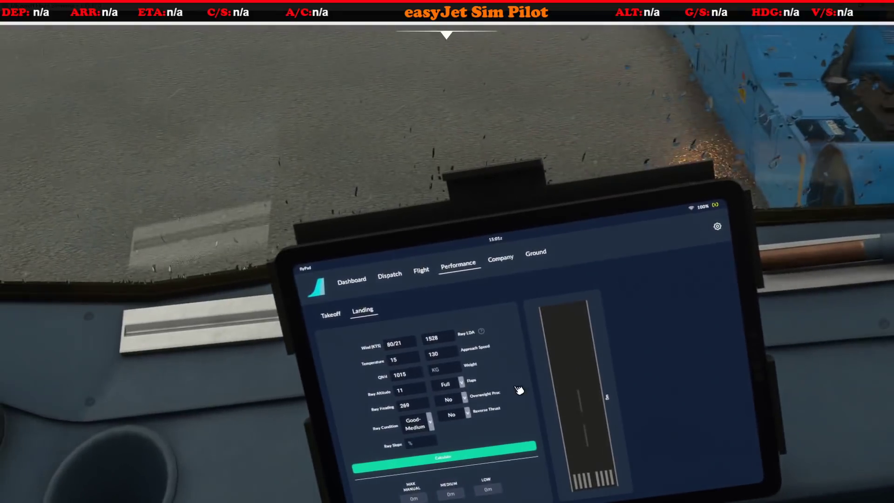
click(456, 370)
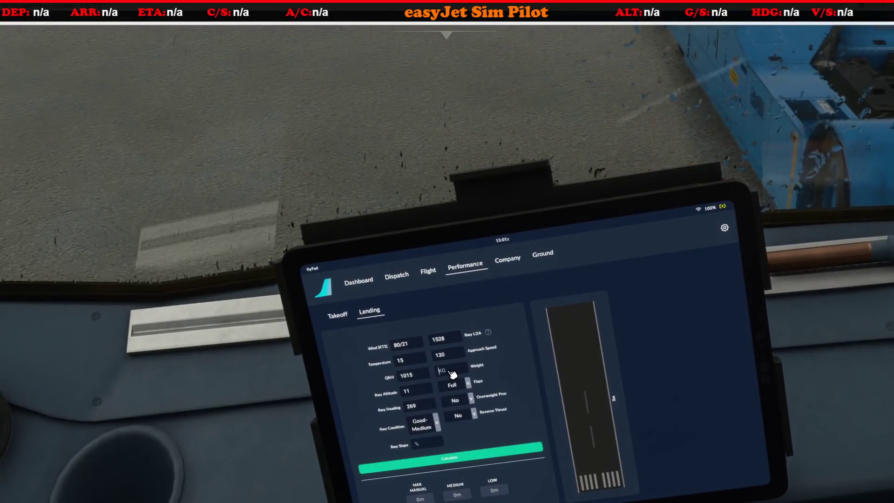
text(594)
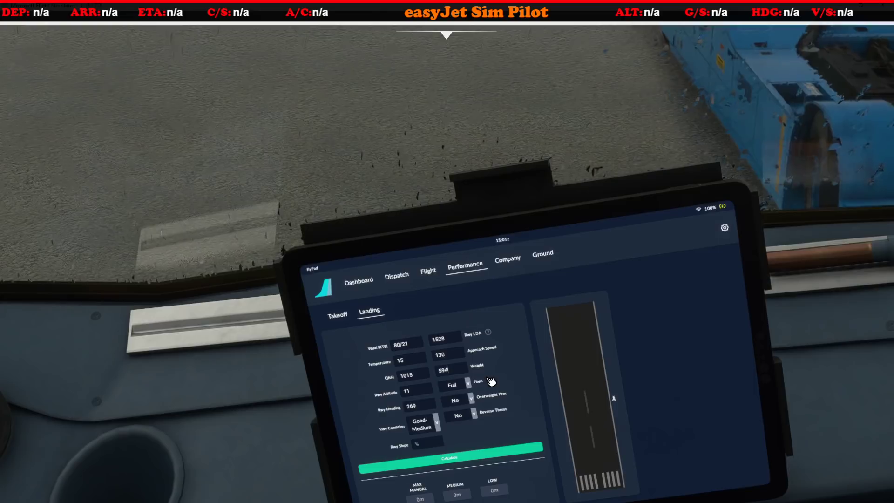
text(00)
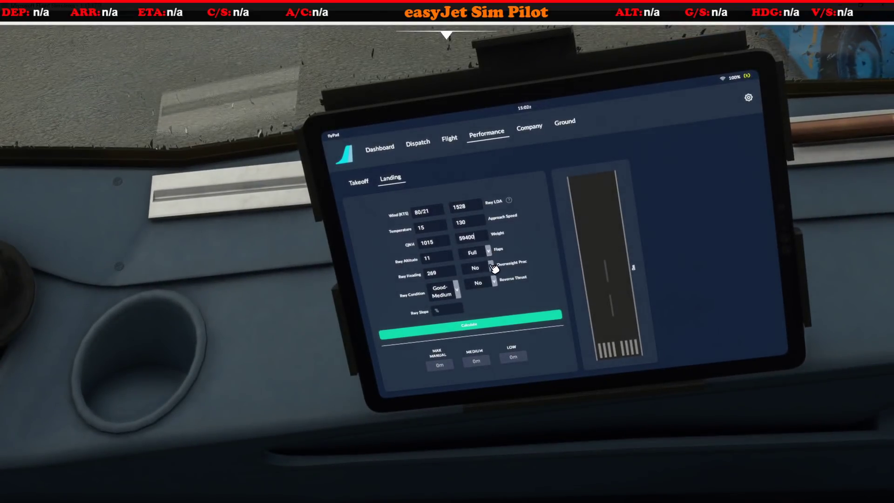
Recheck the cockpit displays, set the runway slope to 0 on the flyPad and calculate the landing distances
key(alt+2)
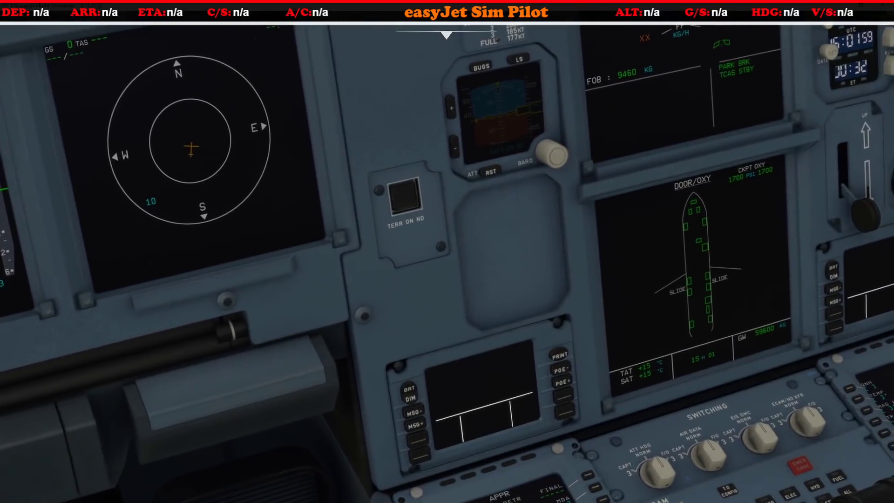
key(alt+1)
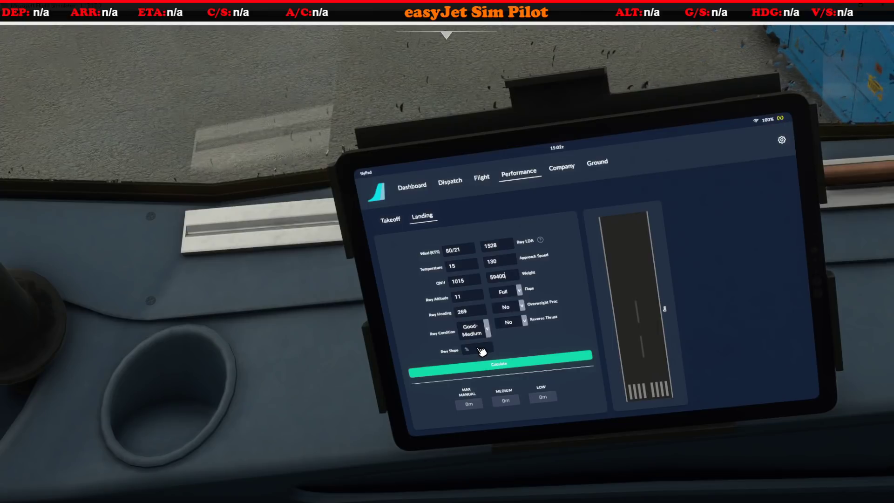
text(0)
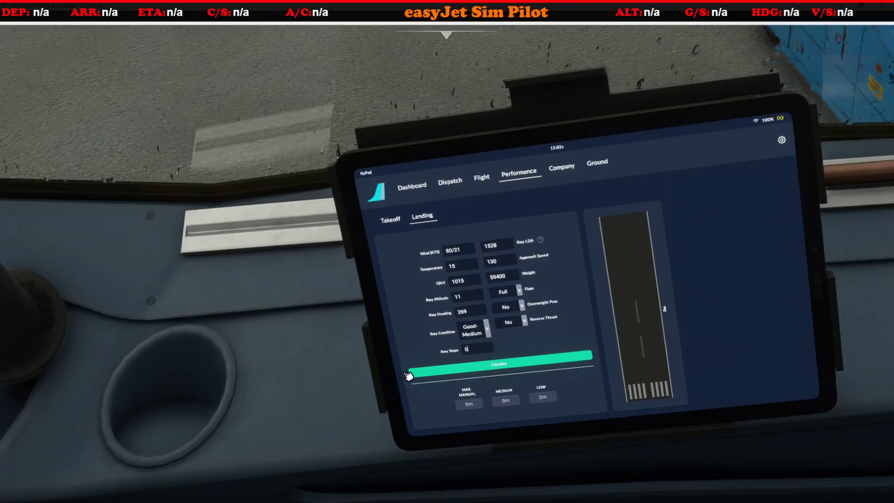
click(507, 369)
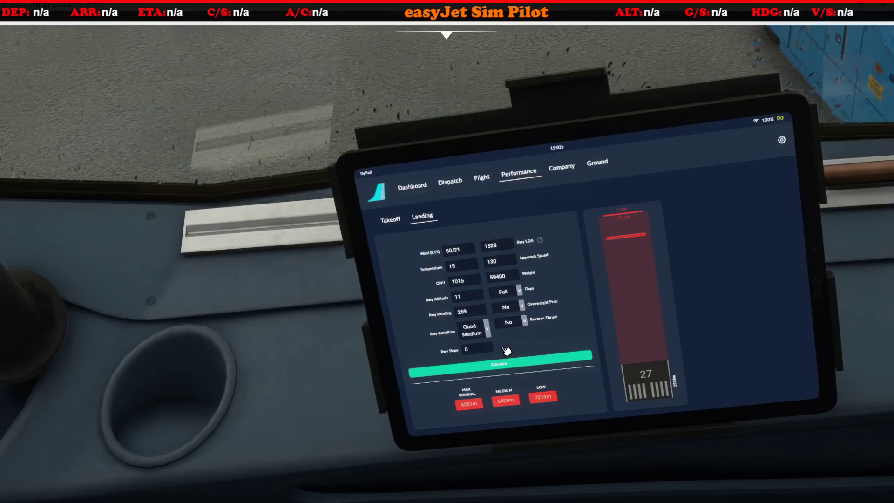
Set the landing runway condition to Dry and recalculate the landing distances
click(486, 335)
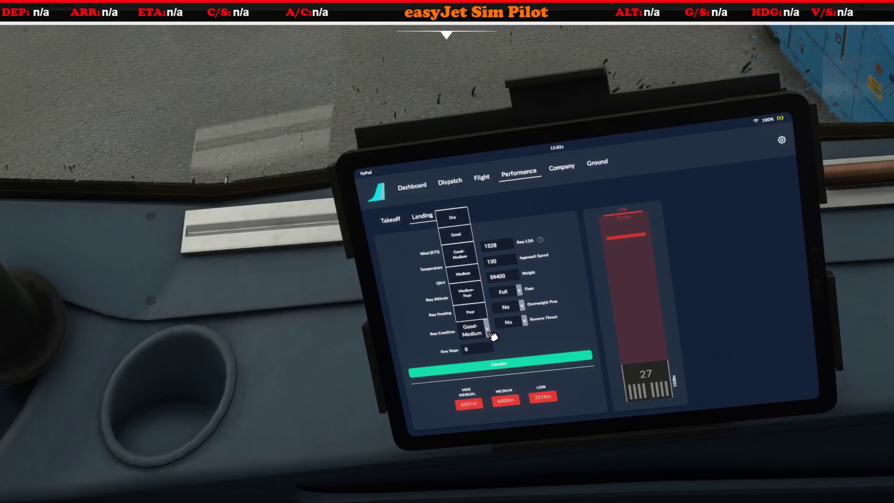
click(454, 220)
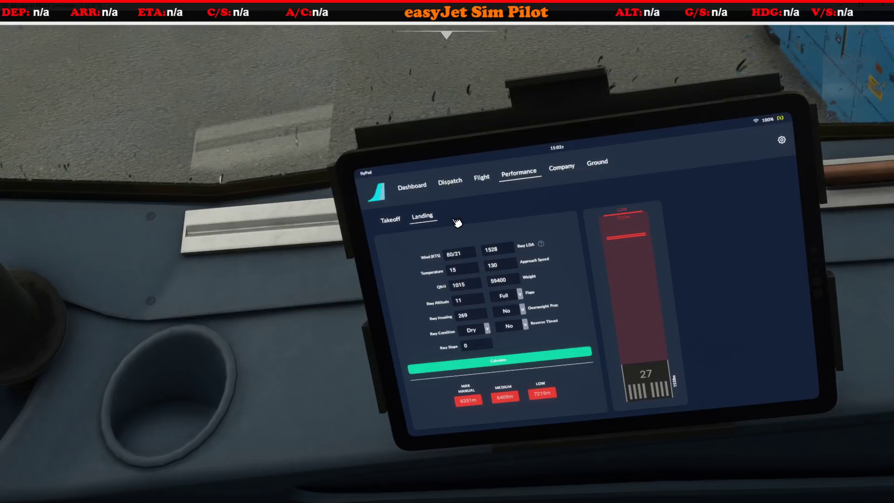
click(502, 362)
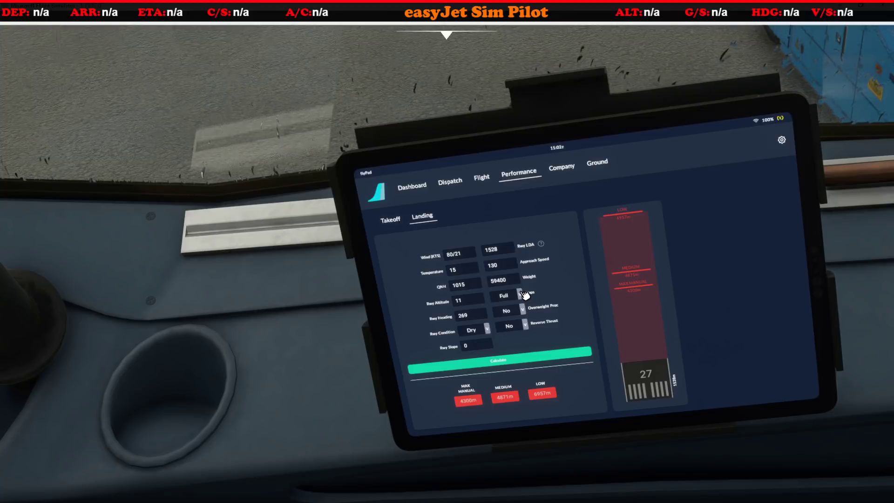
Recalculate the landing distances with reverse thrust set to Yes, a weight of 50400 kg and an approach speed of 121 kt
click(525, 325)
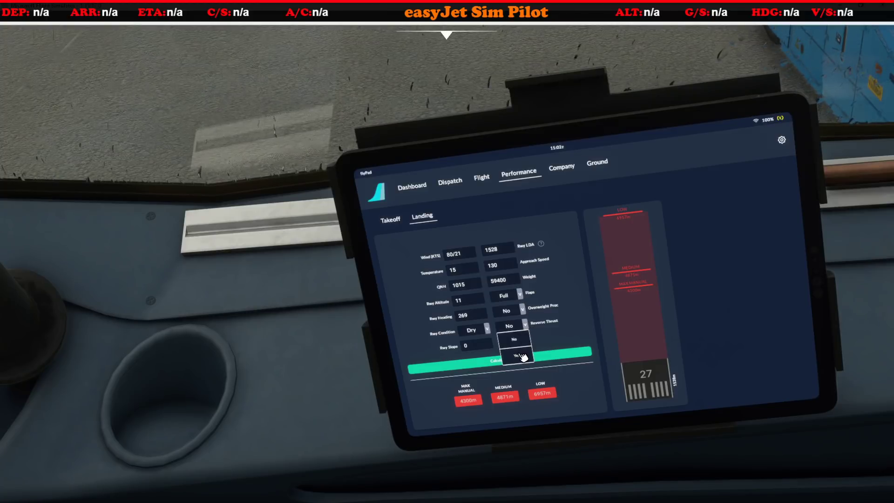
click(520, 356)
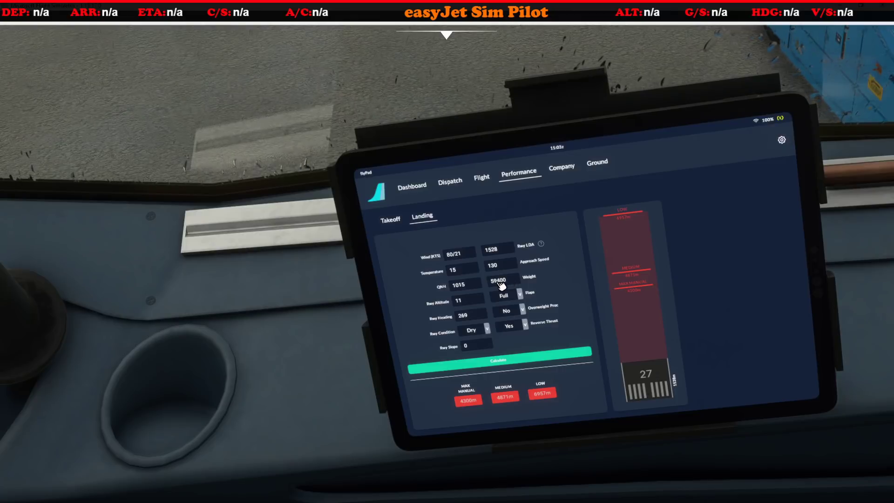
key(BackSpace)
text(0)
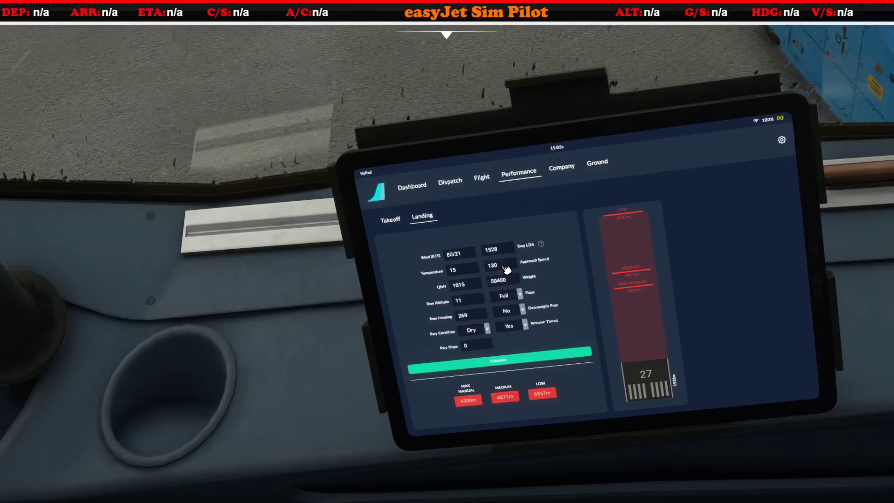
click(506, 269)
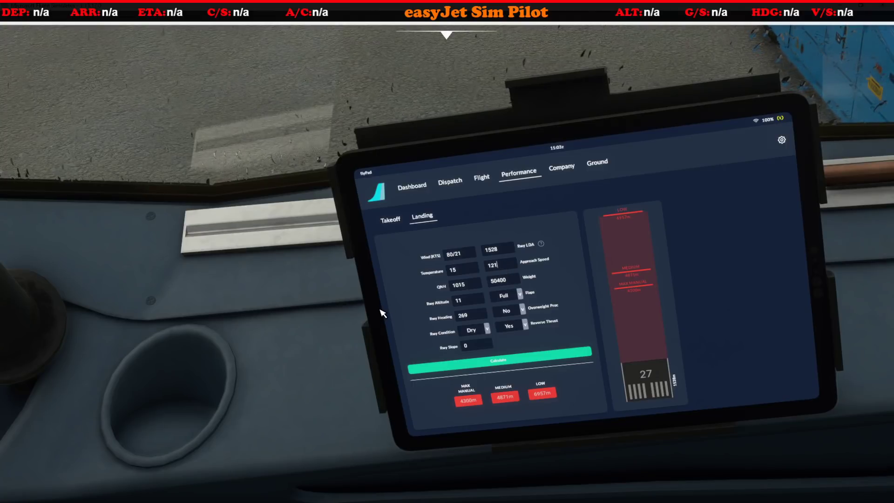
click(499, 363)
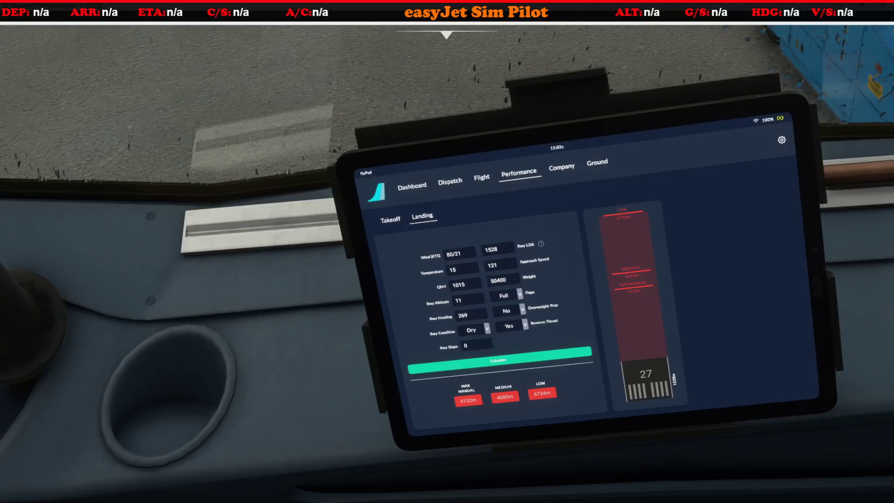
Switch to Navigraph Charts, load the charts for Malaga (LEMG) and list its taxi charts
drag(415, 89, 370, 86)
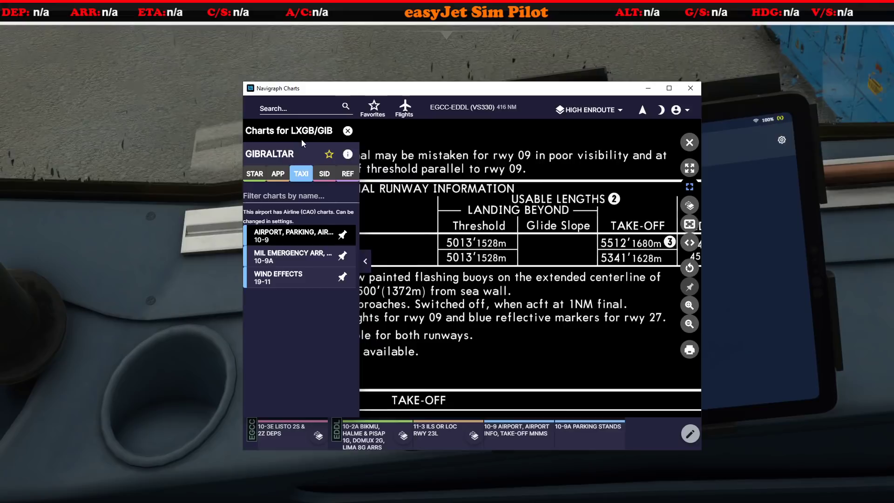
click(292, 109)
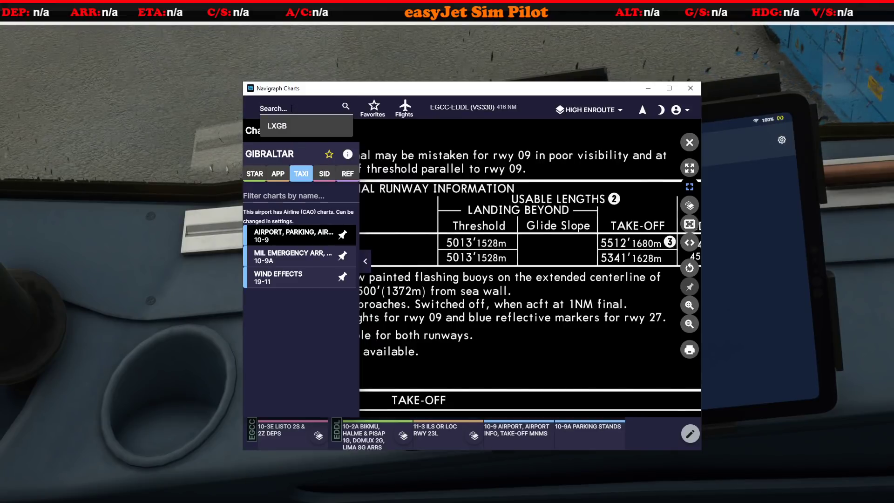
text(lem)
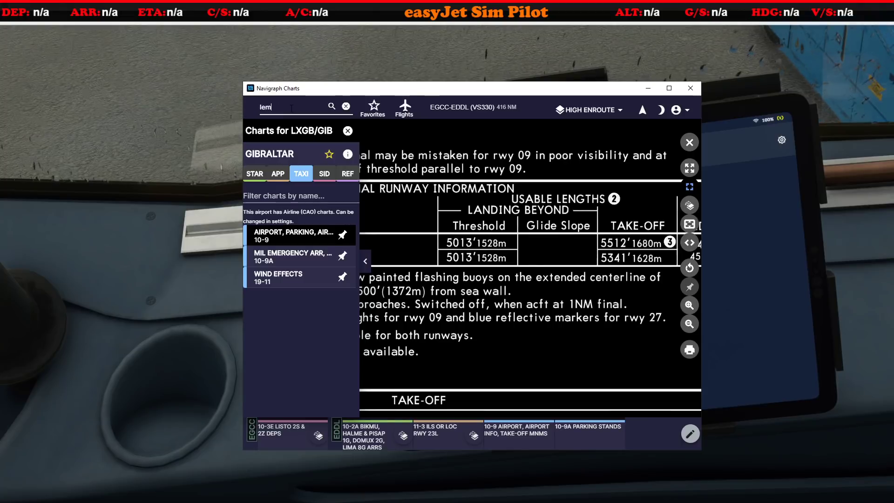
text(g)
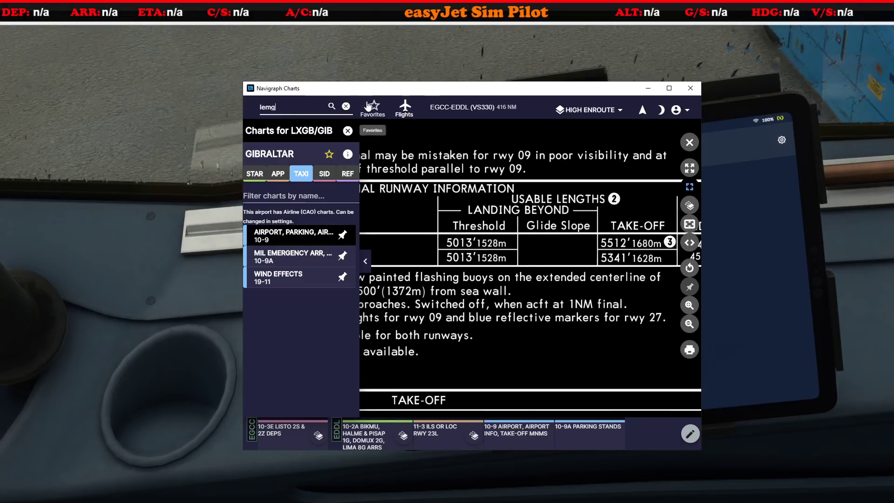
click(330, 109)
click(342, 196)
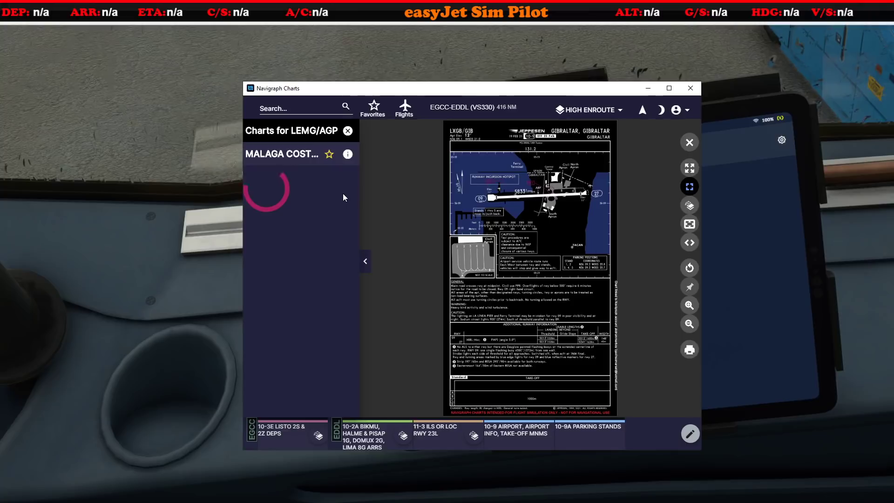
click(281, 176)
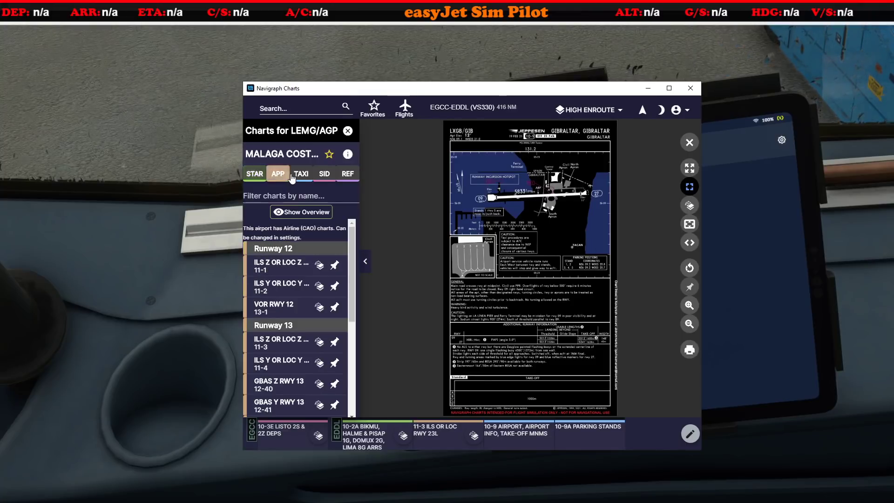
click(301, 174)
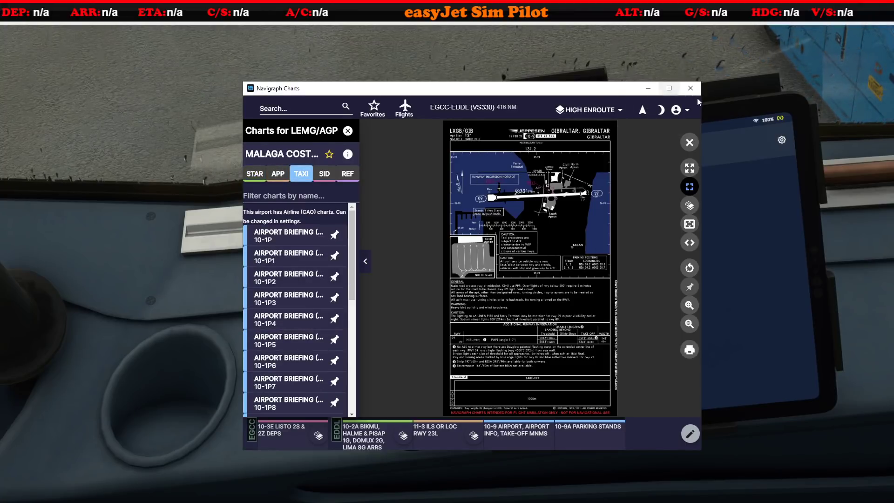
Widen the charts window and open Malaga's AIRPORT 10-9 chart
drag(700, 100, 882, 100)
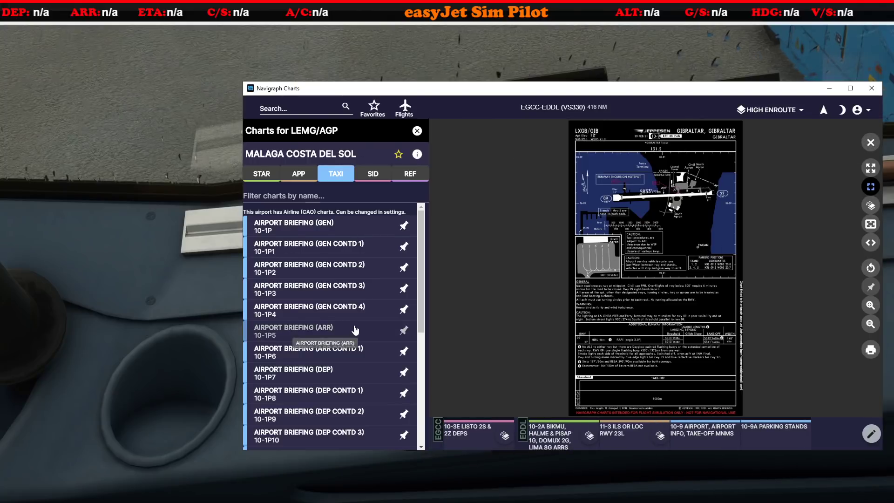
scroll(354, 329, down, 5)
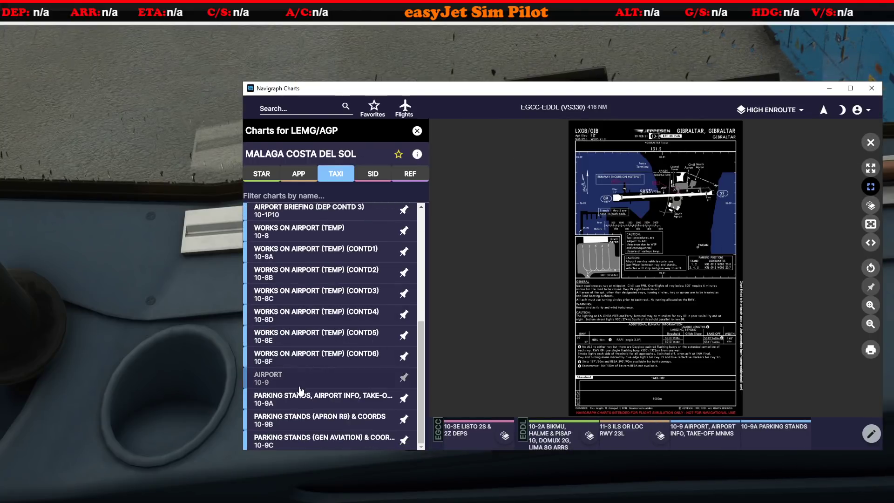
click(279, 378)
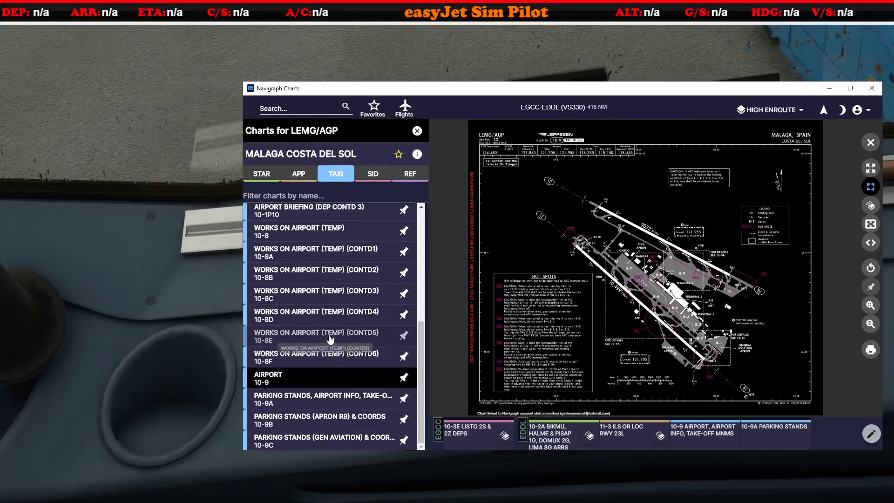
View Malaga's arrival briefing charts 10-1P5 and 10-1P6
scroll(329, 340, up, 5)
click(333, 294)
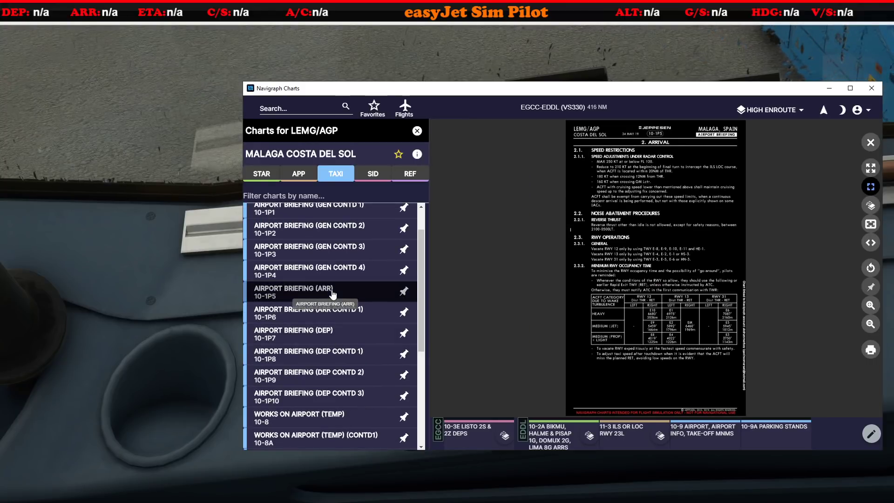
click(333, 311)
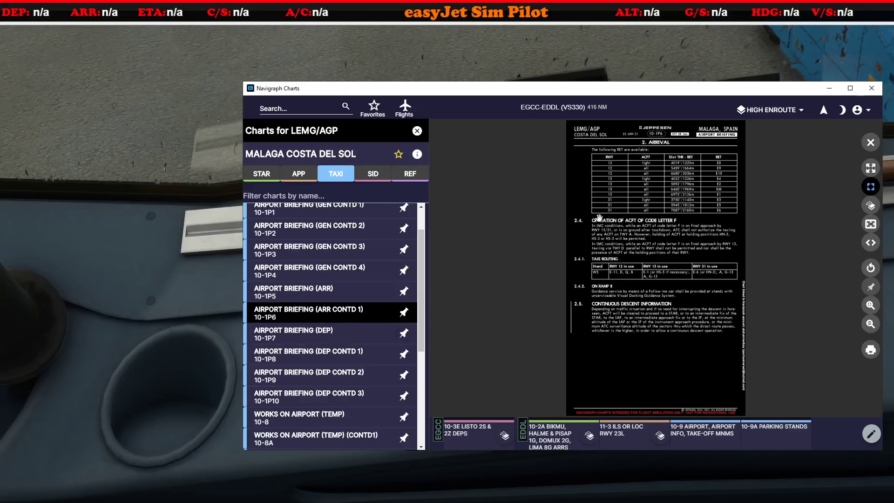
Reopen Malaga's AIRPORT 10-9 chart and examine its runway layout up close
scroll(321, 344, down, 2)
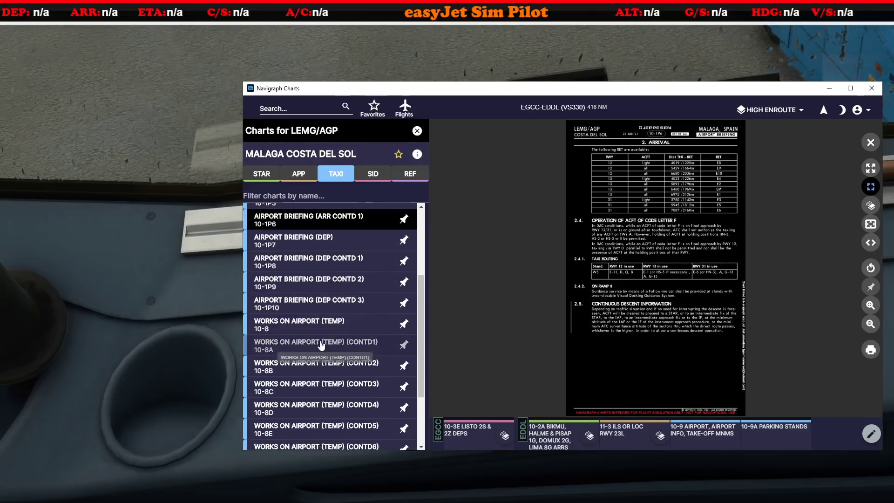
scroll(321, 345, up, 1)
scroll(328, 363, down, 3)
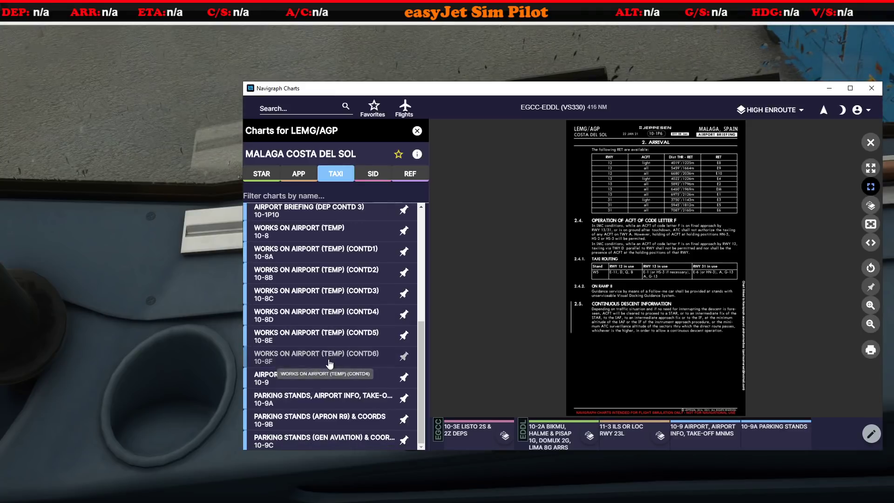
click(297, 379)
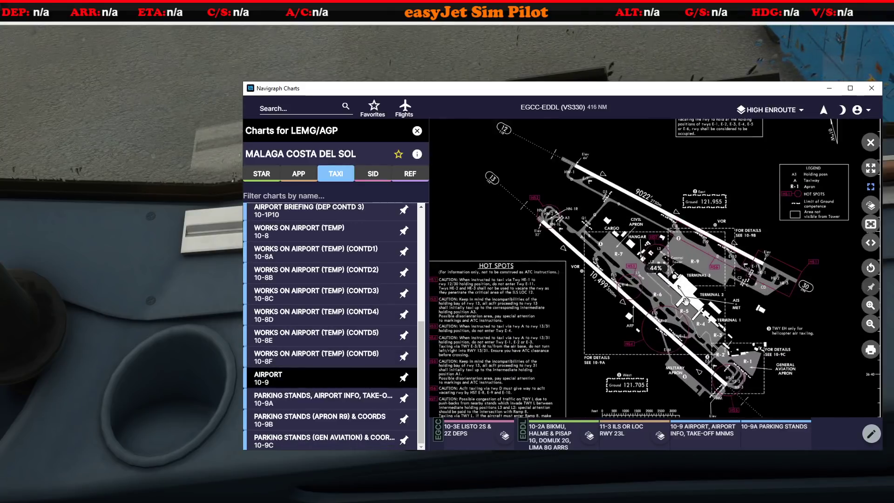
Inspect the runway 30 end on Malaga's AIRPORT 10-9 chart and minimize the charts window
scroll(685, 301, up, 5)
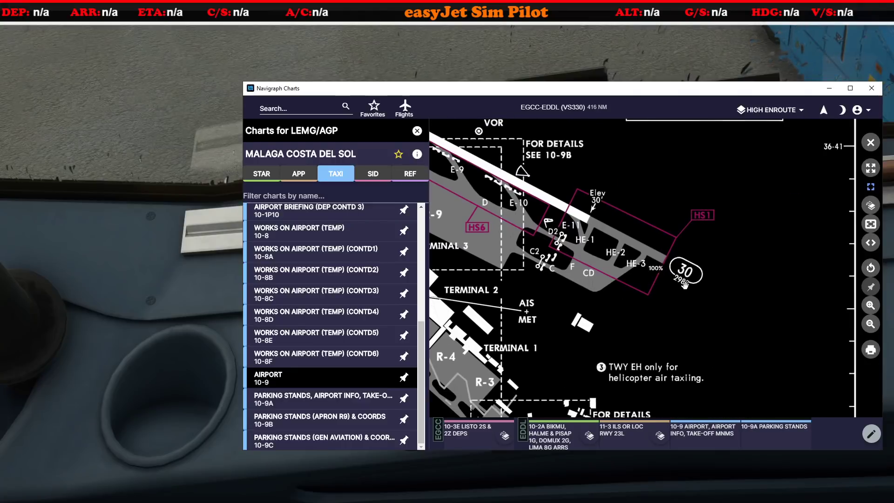
drag(685, 284, 672, 315)
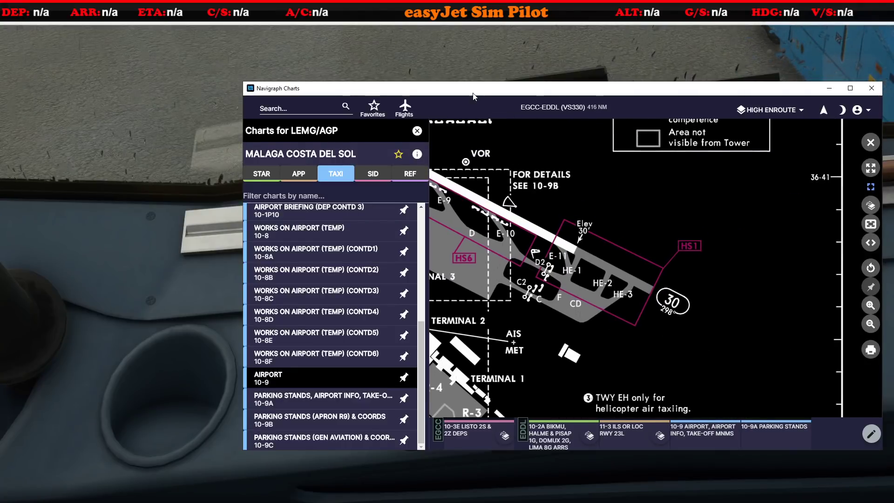
click(828, 88)
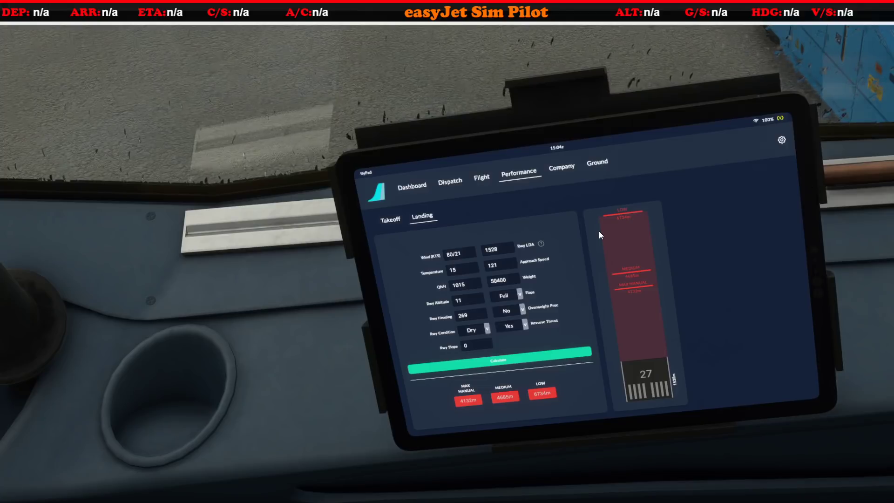
Check the MCDU approach page and set the flyPad landing wind to 80/15
right_click(363, 277)
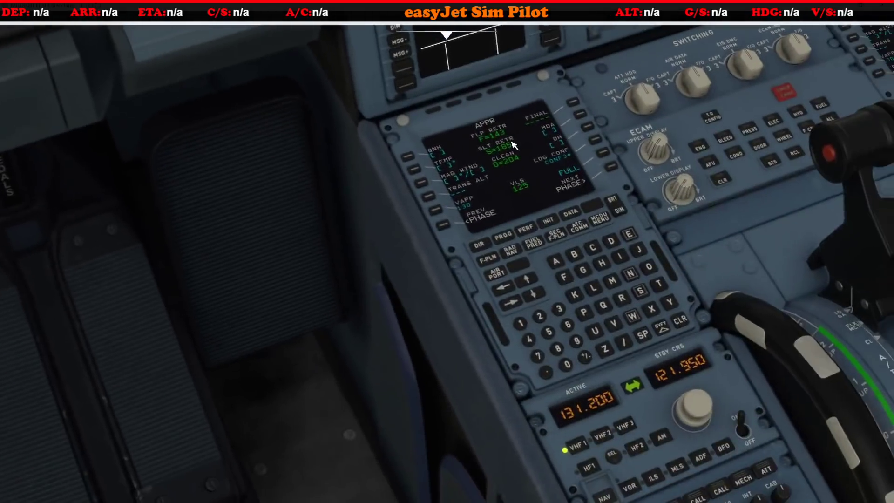
right_click(511, 144)
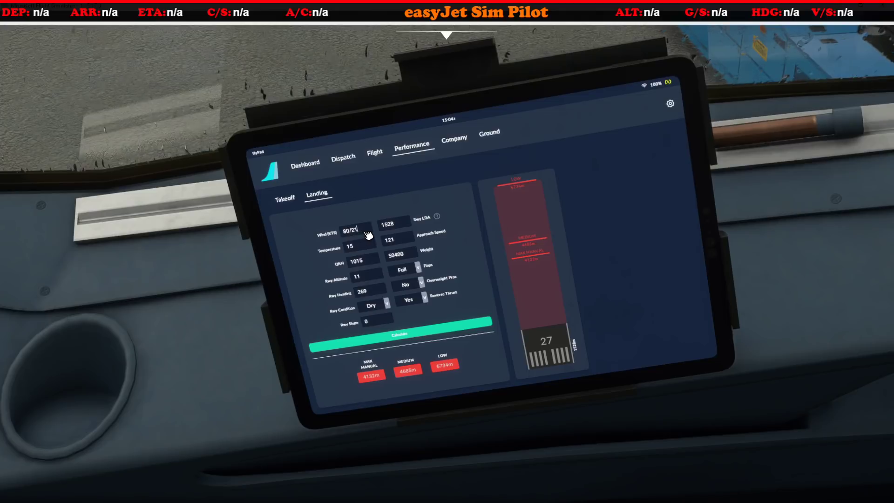
key(BackSpace)
key(BackSpace)
text(15)
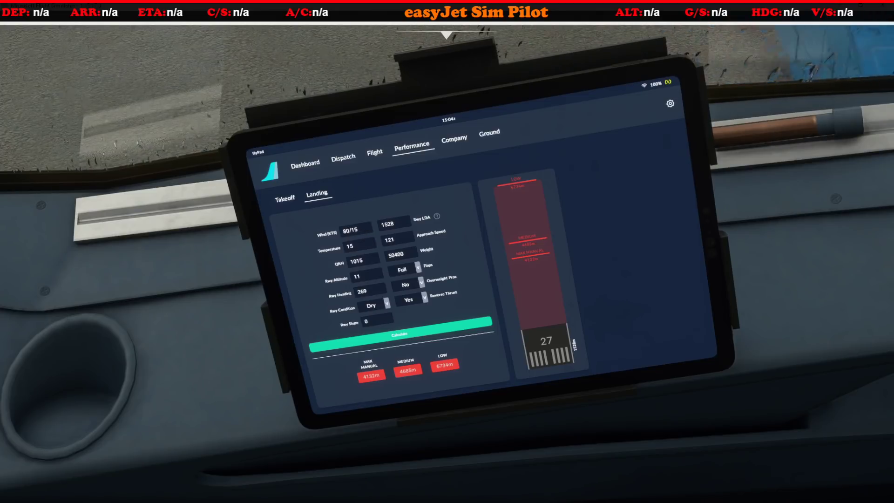
Bring back the Malaga airport chart, inspect the runway 12 designator and threshold for its heading, and return to the flyPad
drag(893, 80, 323, 80)
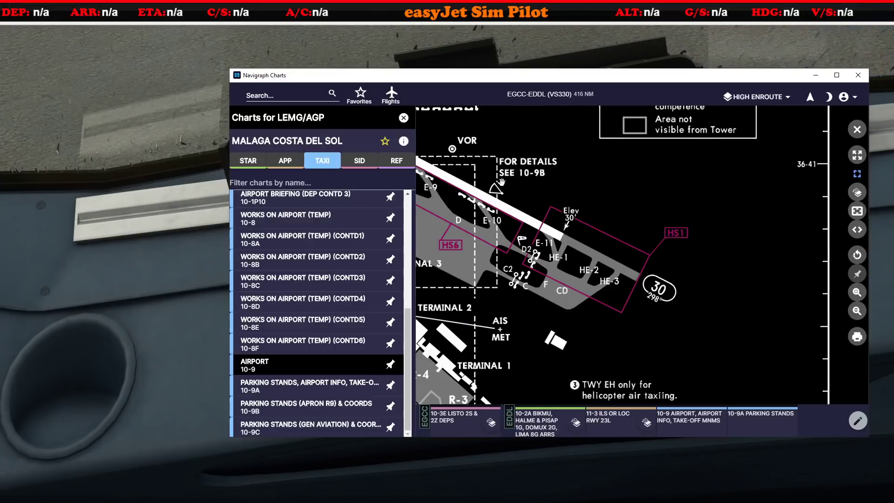
drag(475, 193, 557, 204)
drag(502, 204, 686, 282)
drag(437, 179, 647, 296)
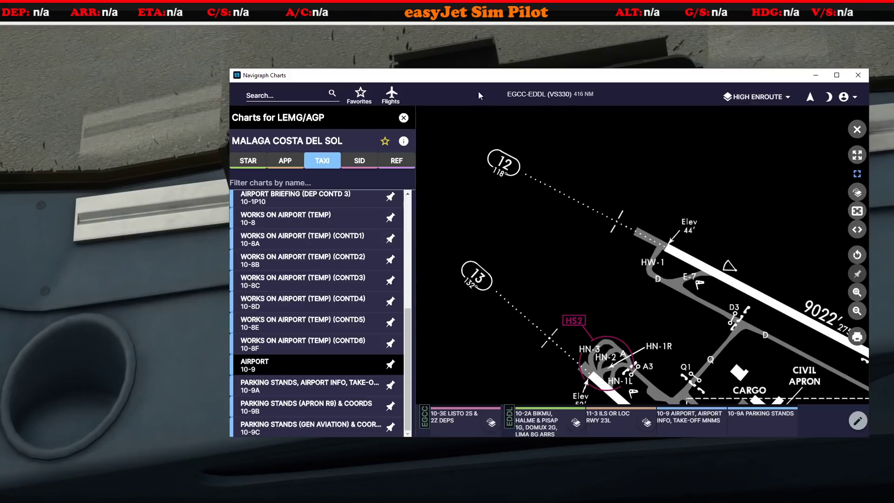
drag(475, 76, 893, 70)
key(alt+Tab)
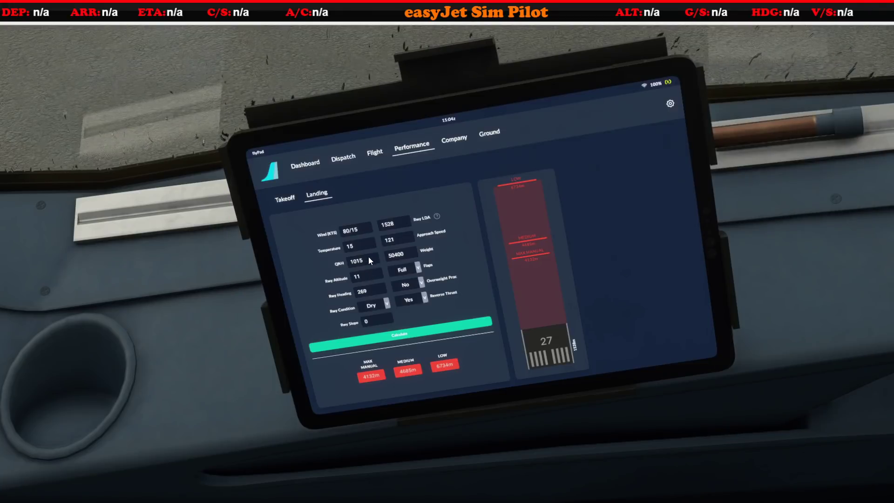
Set the landing calculator's runway heading to 118, weight to 58400 and approach speed to 130
click(373, 292)
key(BackSpace)
key(BackSpace)
key(BackSpace)
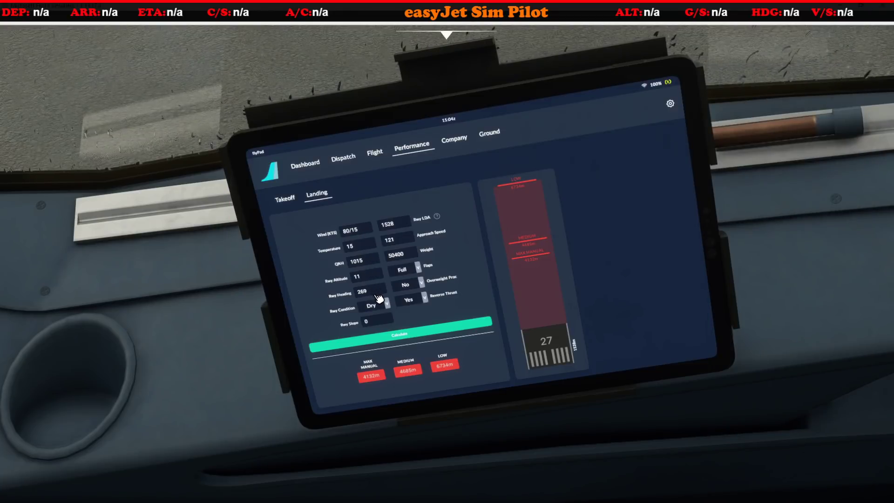
text(118)
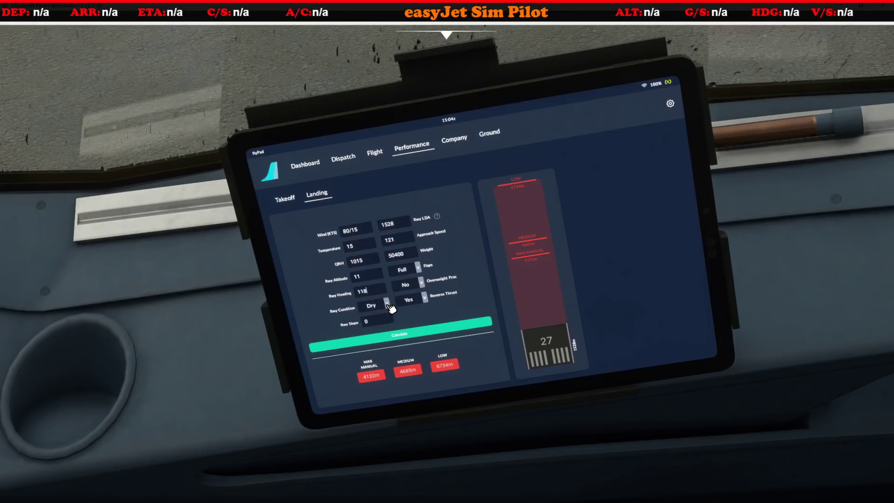
click(399, 258)
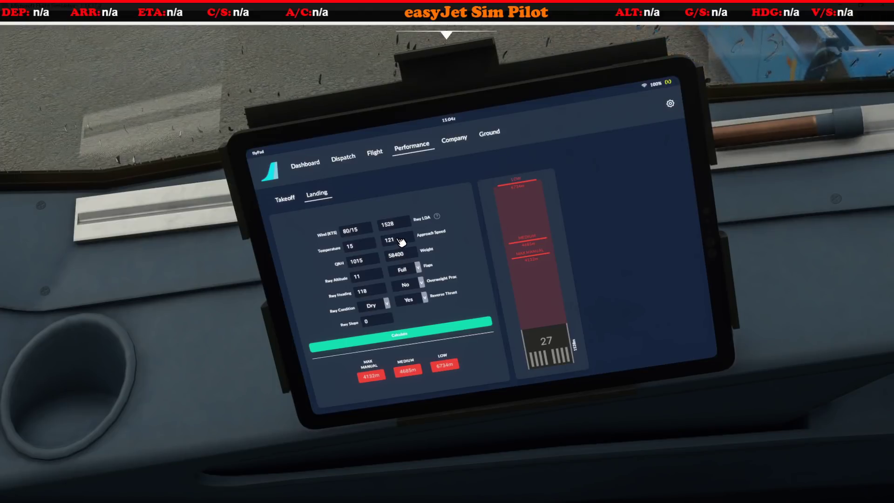
click(400, 241)
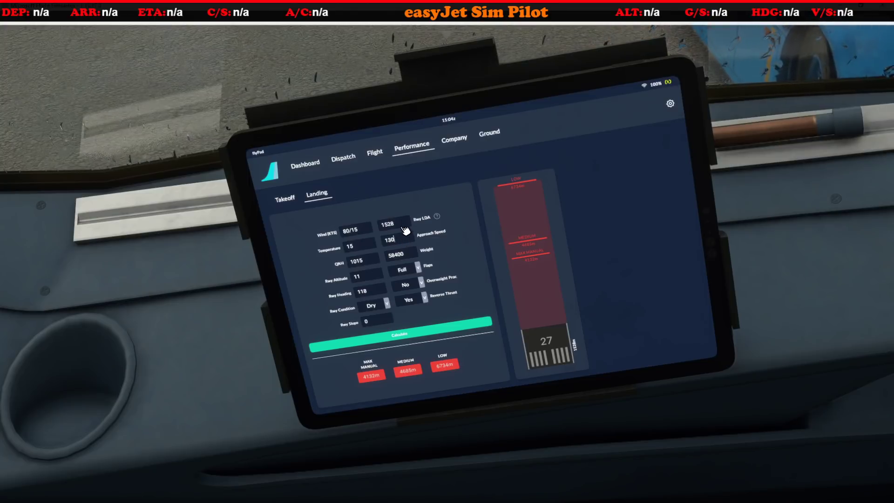
Look up the length of Malaga's runway 12 on the airport chart and move the charts window away
drag(893, 75, 321, 60)
drag(498, 230, 357, 169)
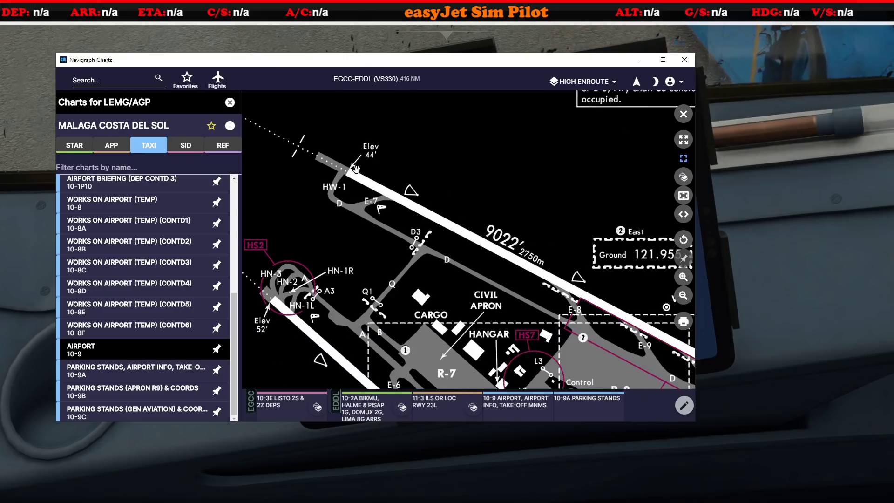
drag(558, 258, 440, 215)
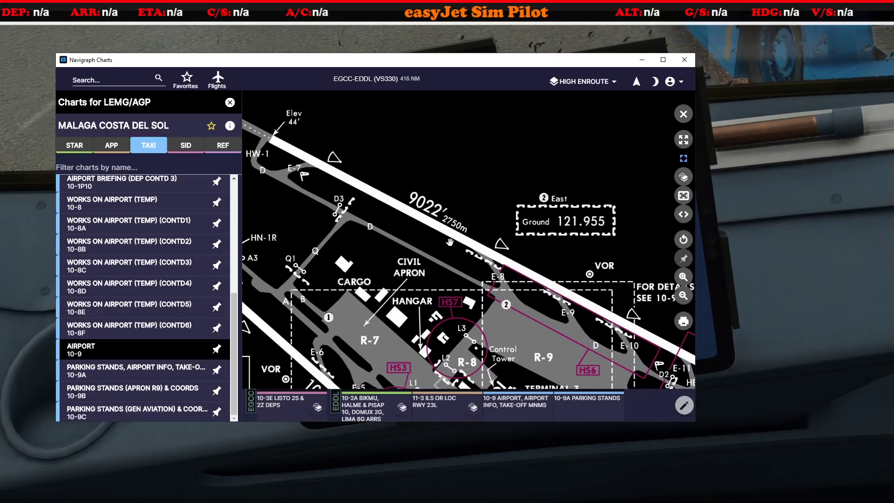
drag(375, 60, 893, 72)
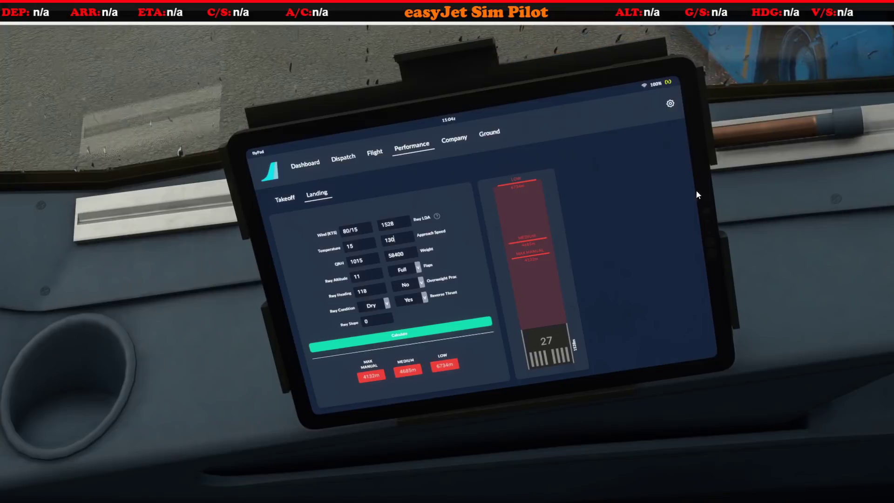
Set the runway landing distance available to 2750
click(405, 226)
text(1)
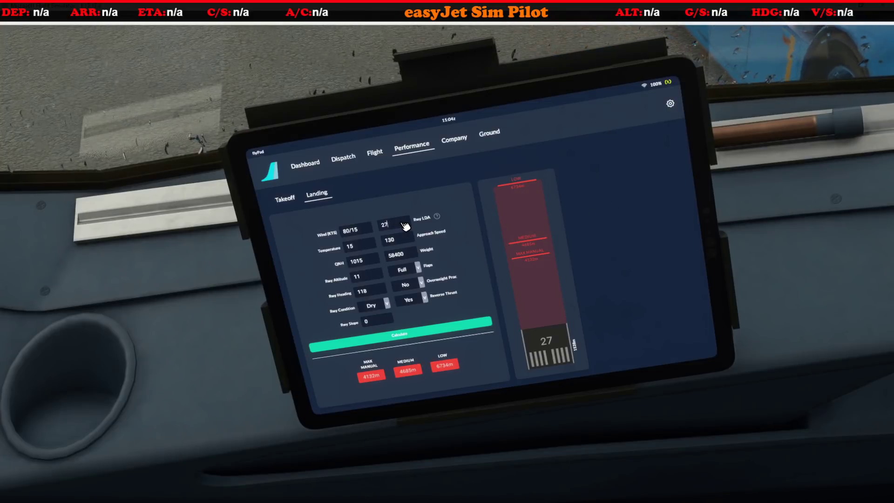
text(2750)
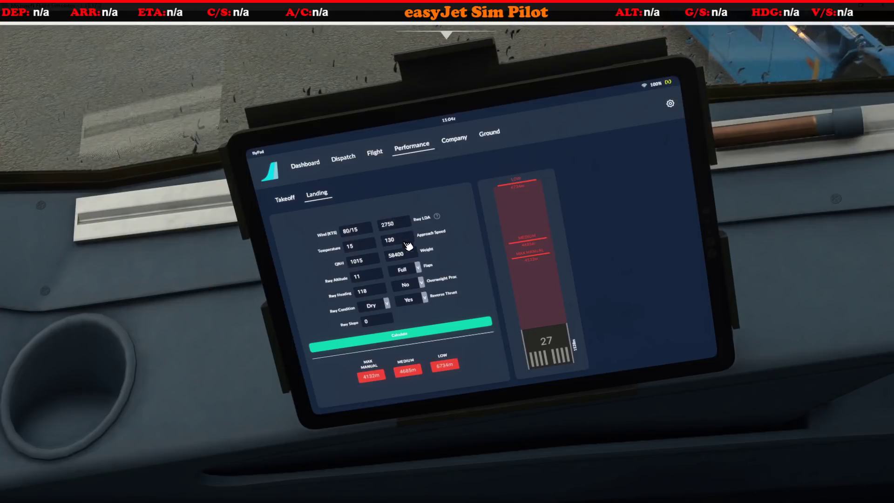
Set reverse thrust to No and calculate the landing distances for Malaga runway 12
click(426, 300)
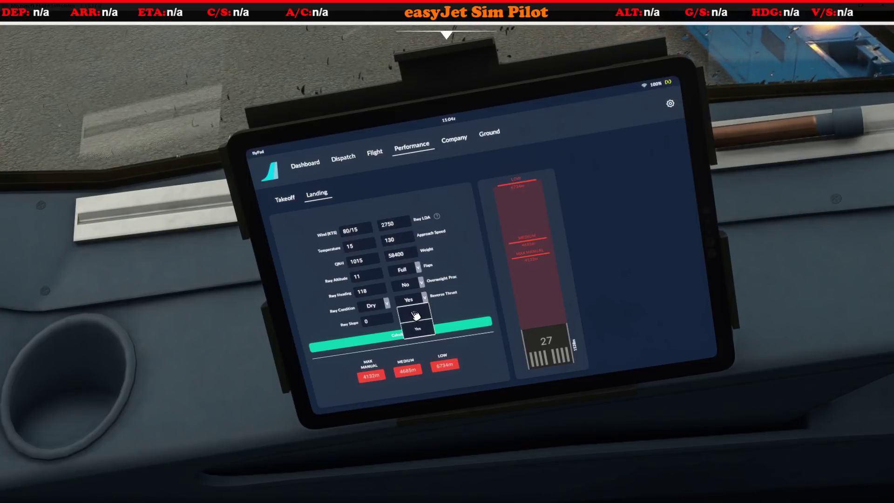
click(414, 314)
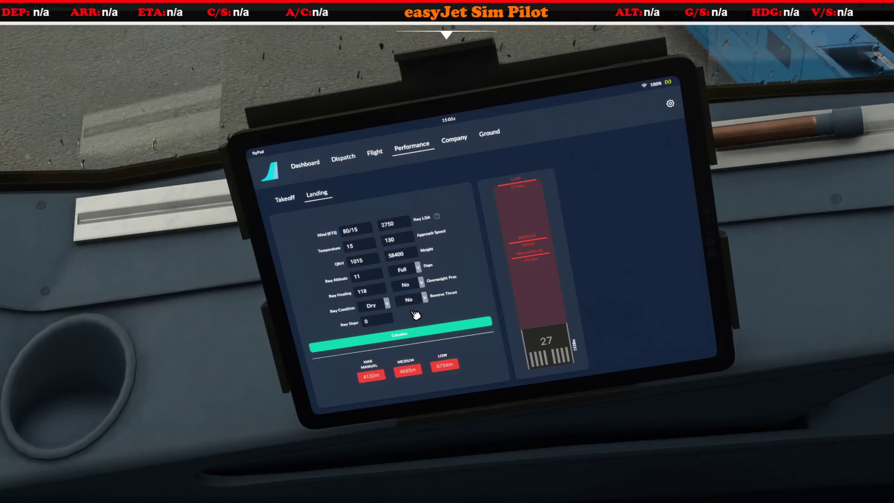
click(407, 341)
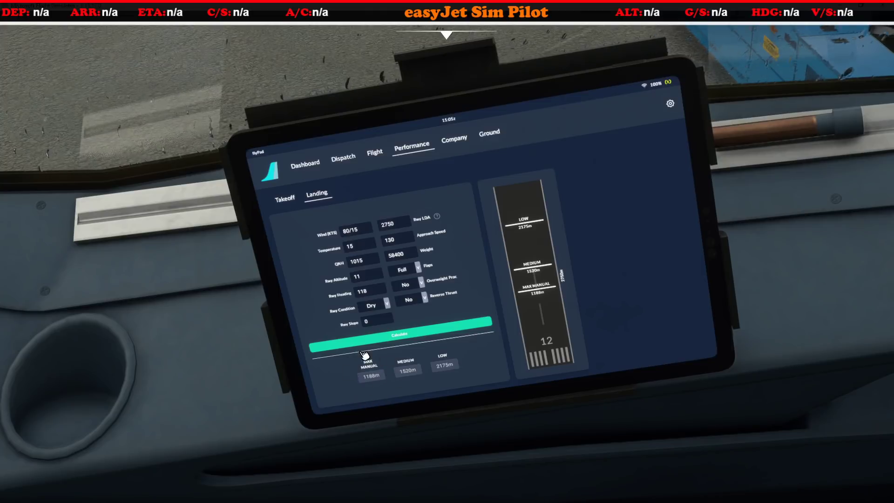
Set the runway condition to Medium-Poor and recalculate the landing distances
click(387, 303)
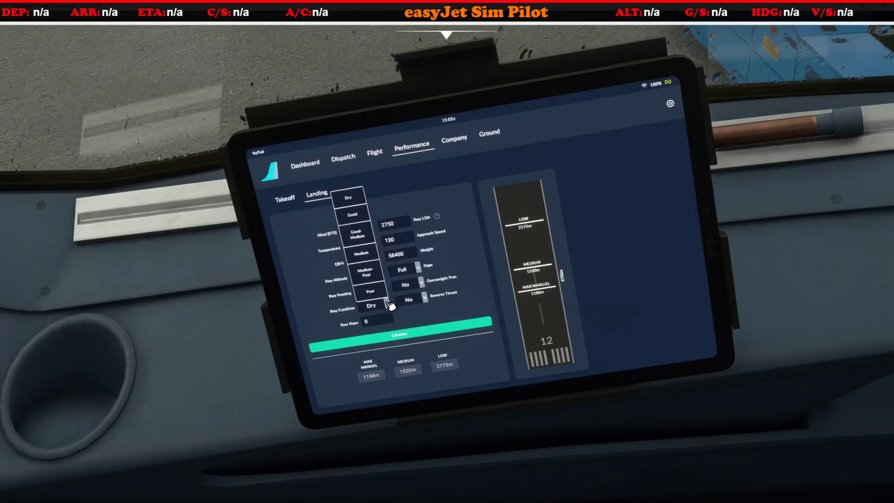
click(371, 271)
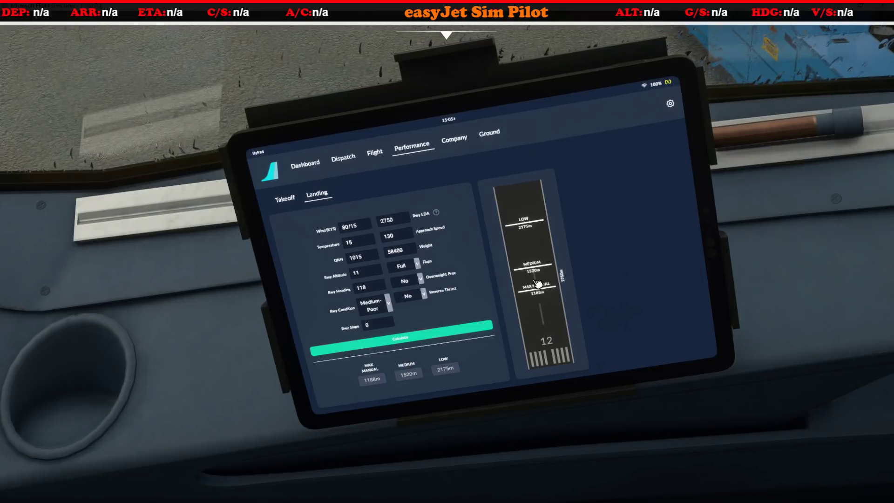
click(403, 339)
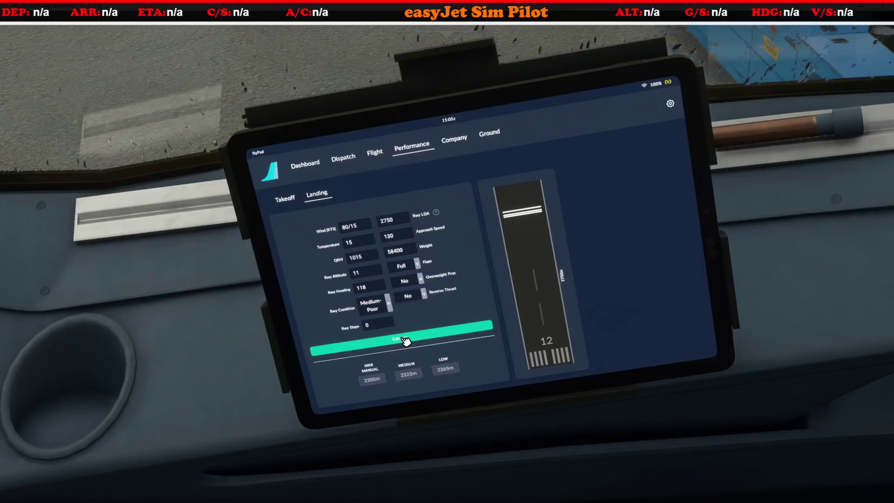